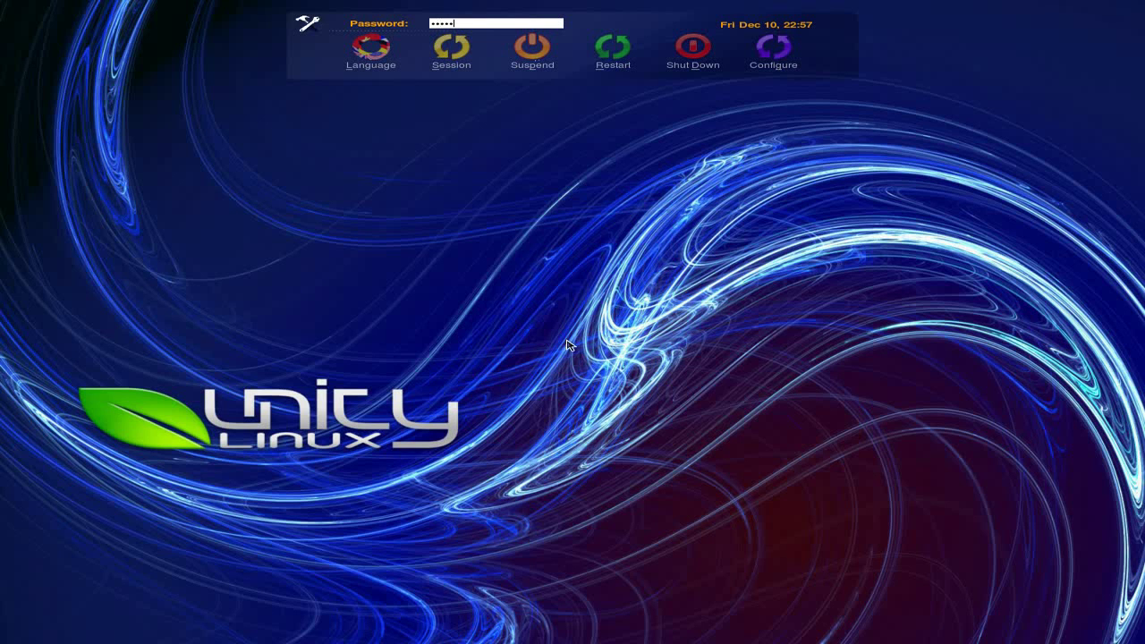
Submit the entered password to log in to the Unity Linux desktop.
{"action": "key", "text": "Return"}
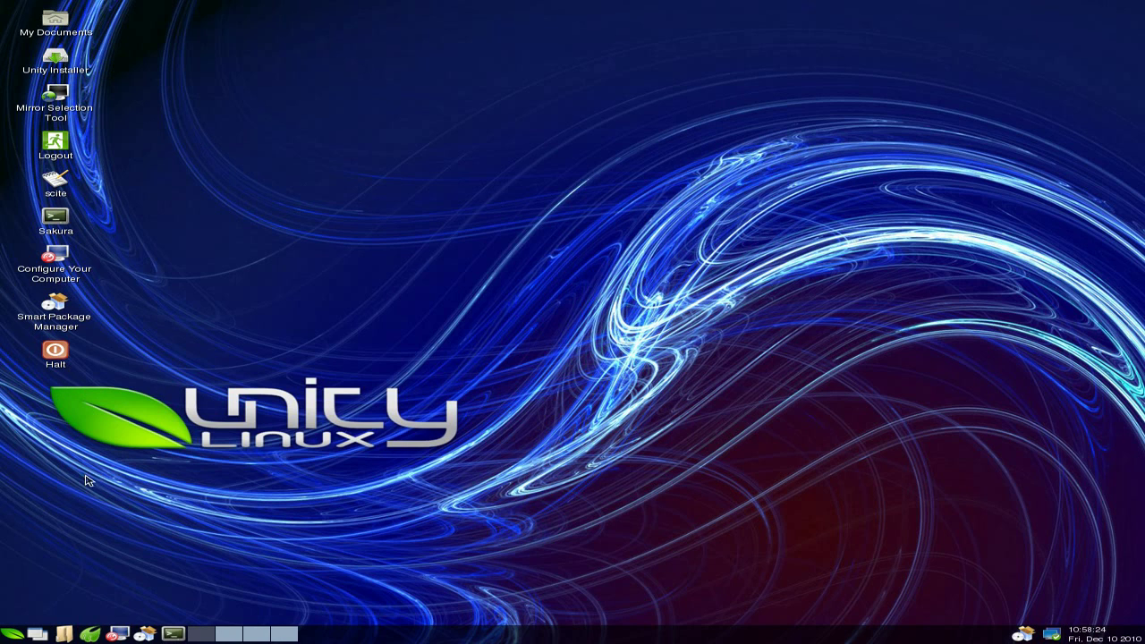
{"action": "left_click", "coordinate": [12, 634]}
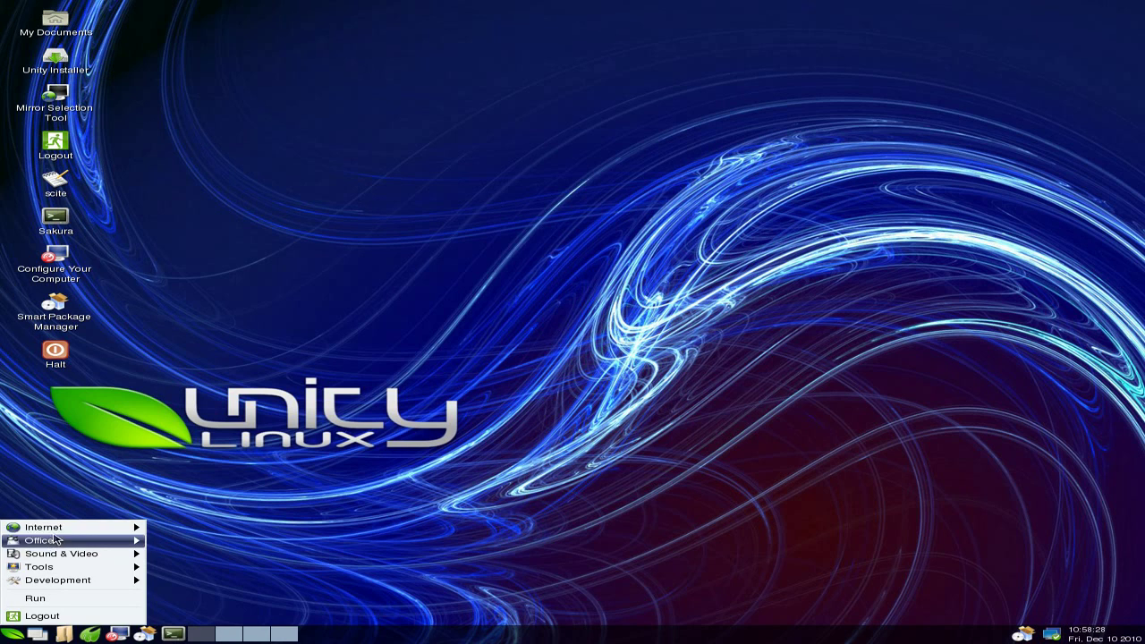
{"action": "mouse_move", "coordinate": [56, 529]}
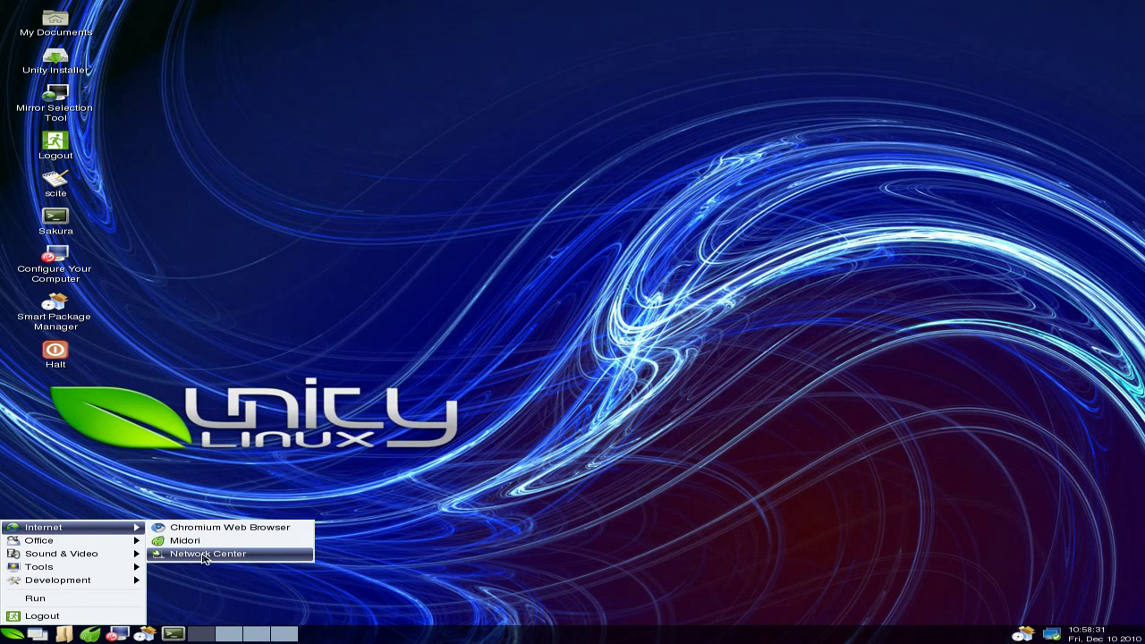
{"action": "mouse_move", "coordinate": [125, 540]}
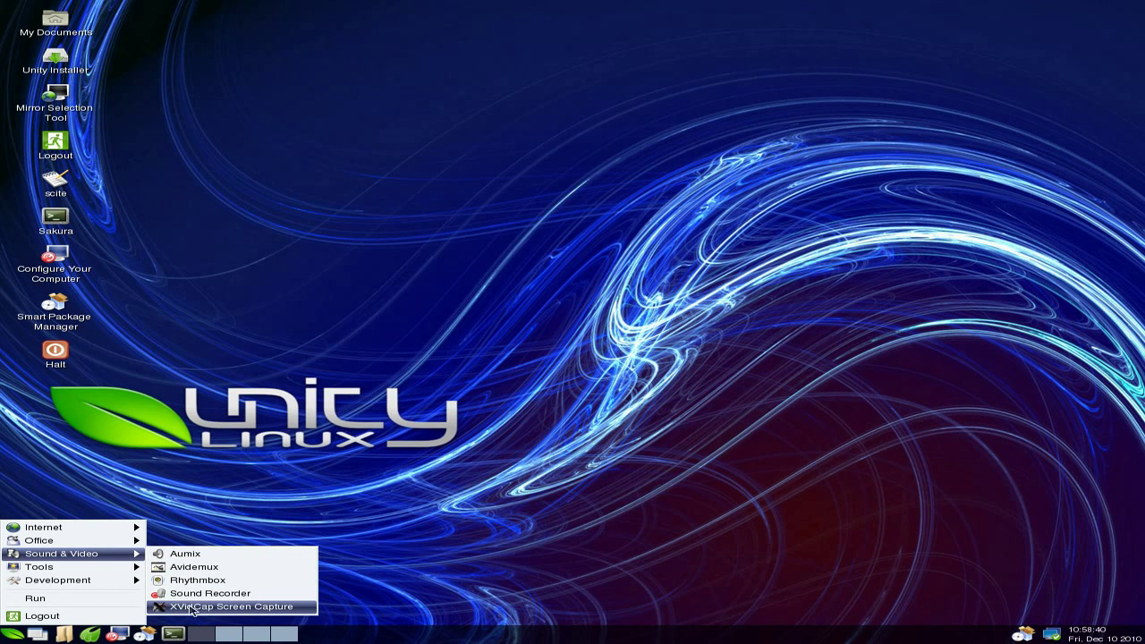
{"action": "mouse_move", "coordinate": [115, 572]}
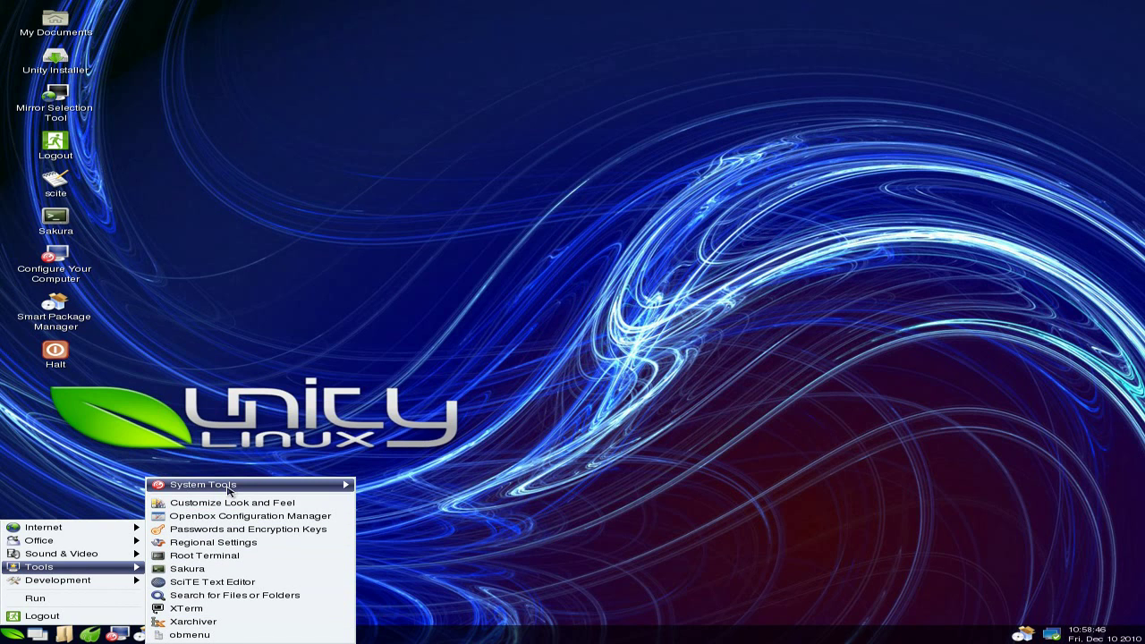
{"action": "mouse_move", "coordinate": [228, 490]}
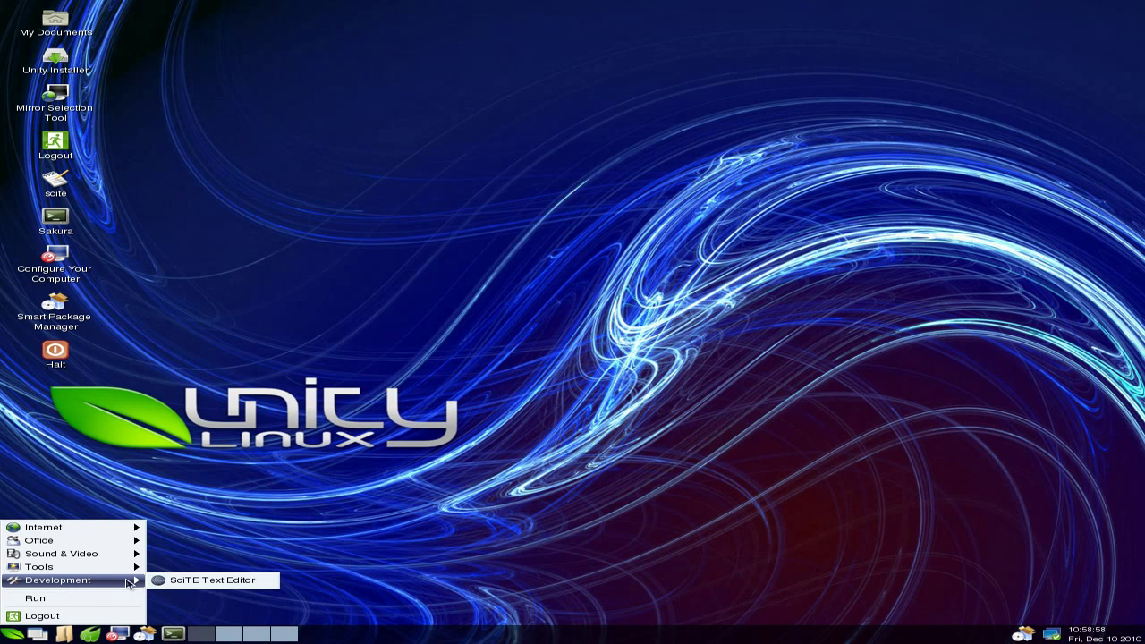
{"action": "left_click", "coordinate": [562, 407]}
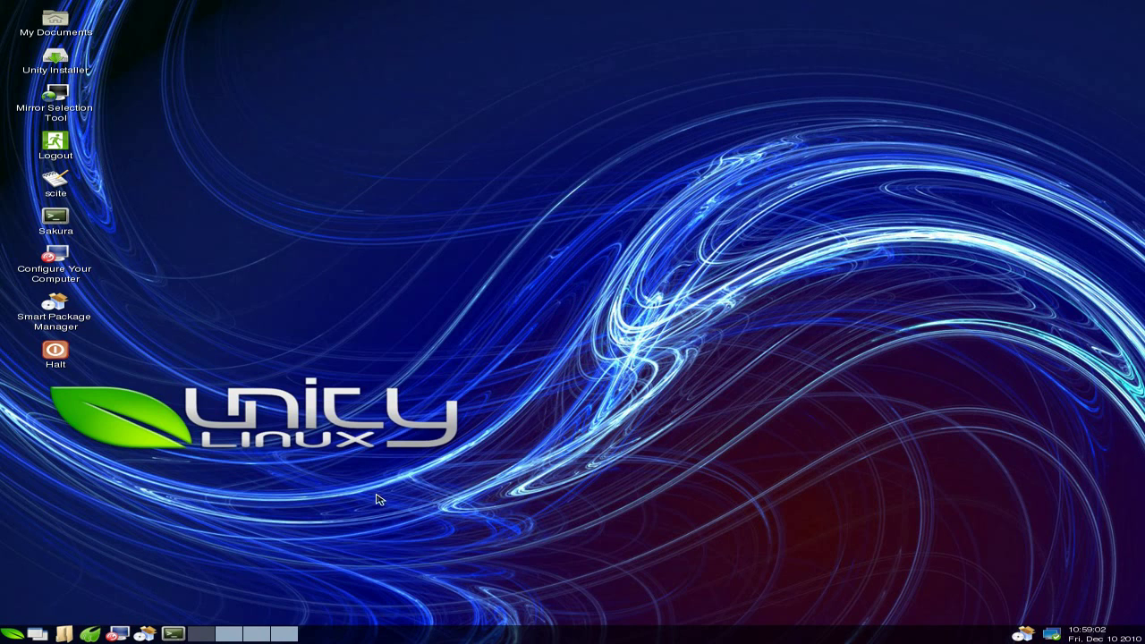
{"action": "left_click", "coordinate": [96, 636]}
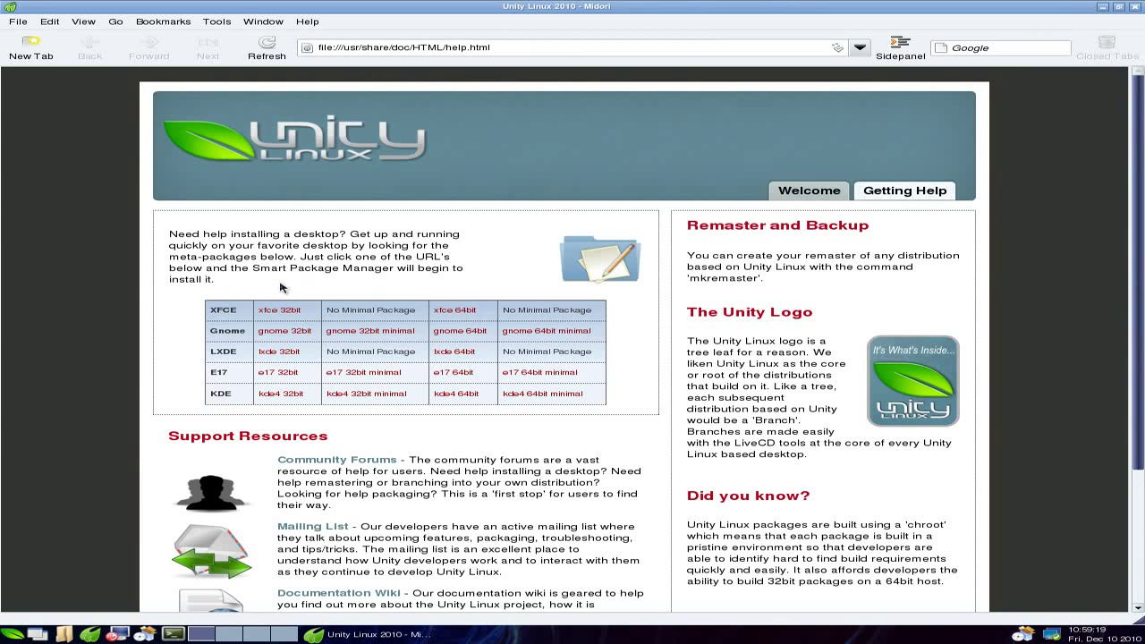
{"action": "left_click", "coordinate": [284, 312]}
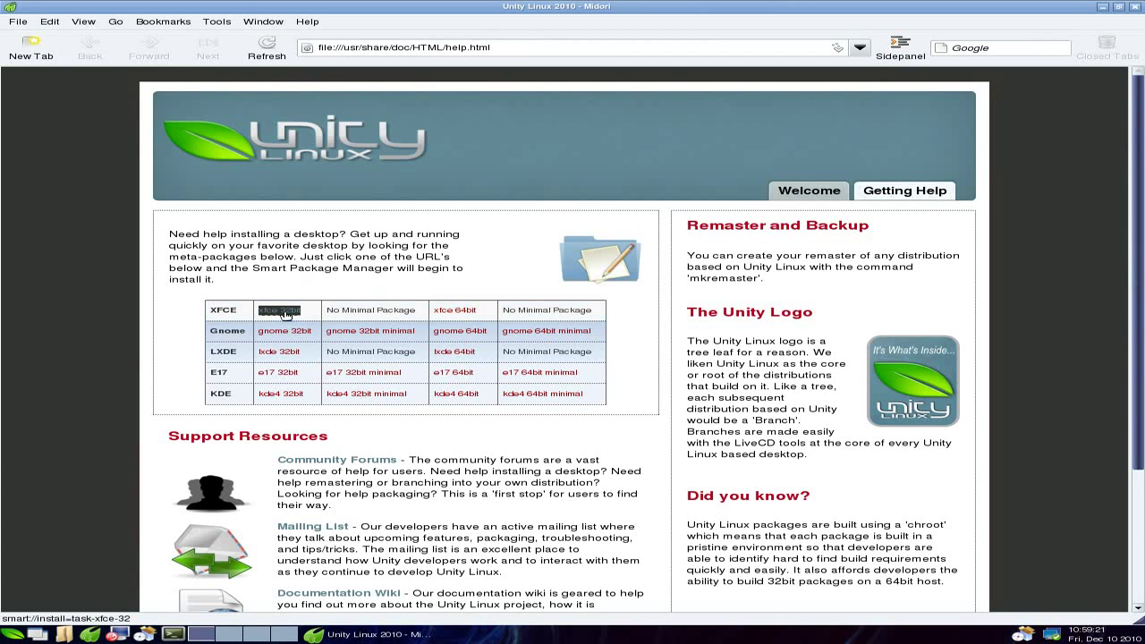
{"action": "left_click", "coordinate": [286, 331]}
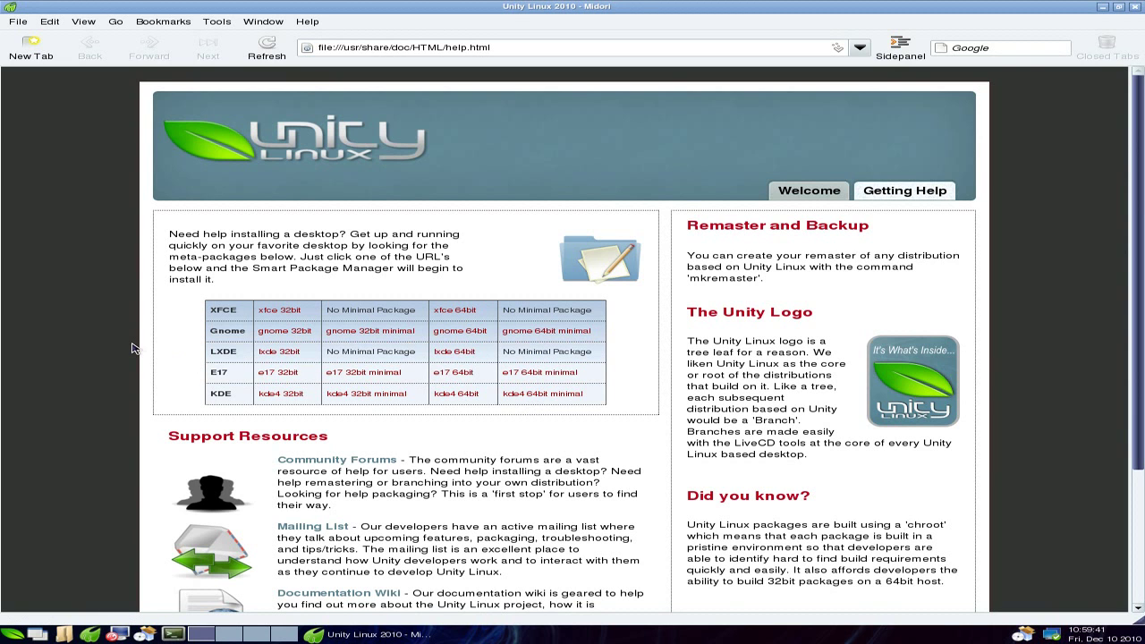
{"action": "scroll", "coordinate": [131, 347], "scroll_direction": "down", "scroll_amount": 4}
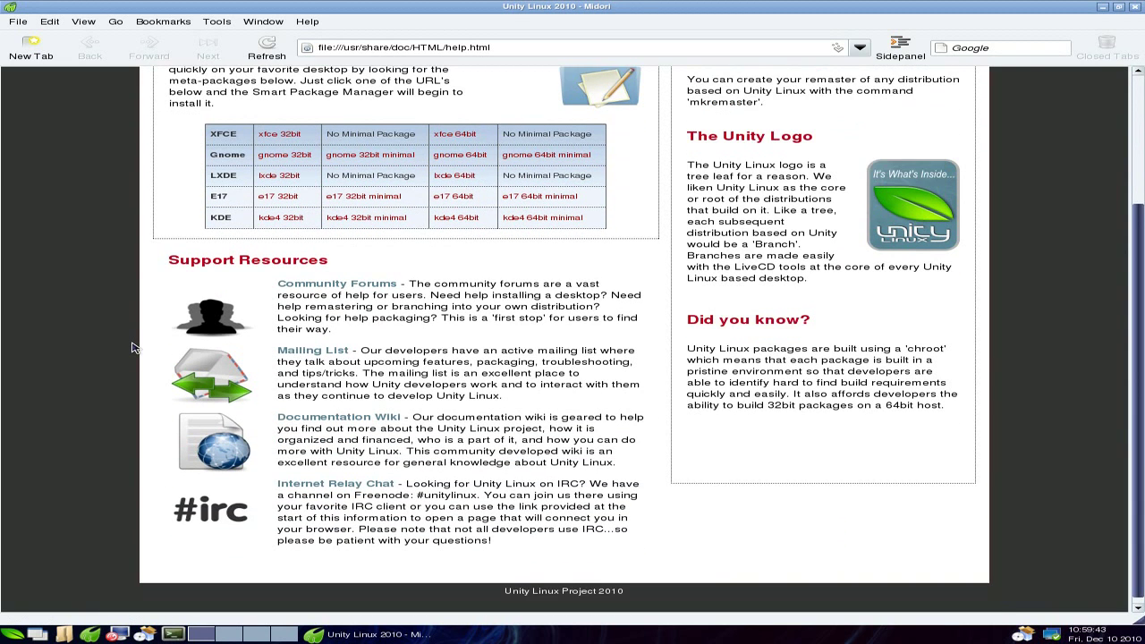
{"action": "scroll", "coordinate": [131, 347], "scroll_direction": "up", "scroll_amount": 4}
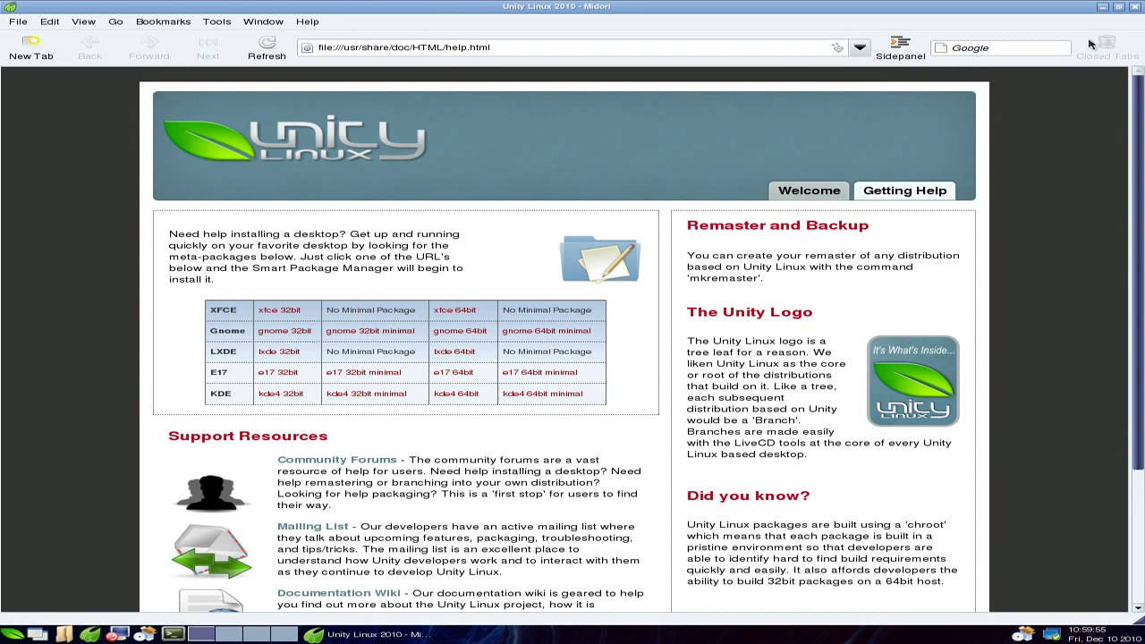
{"action": "left_click", "coordinate": [1134, 8]}
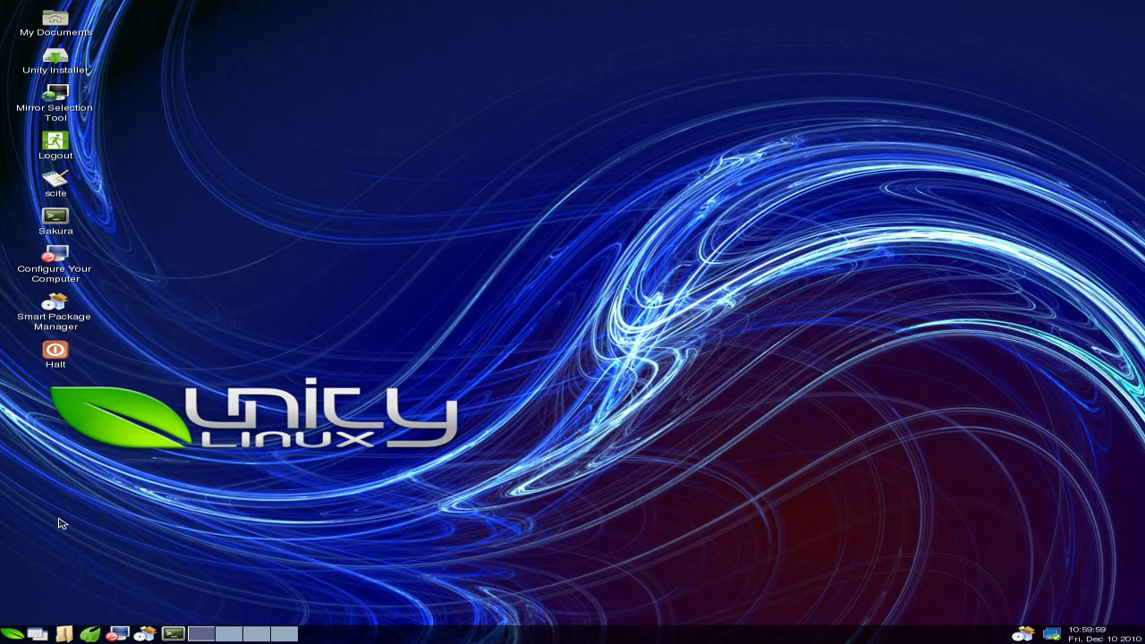
{"action": "left_click", "coordinate": [13, 635]}
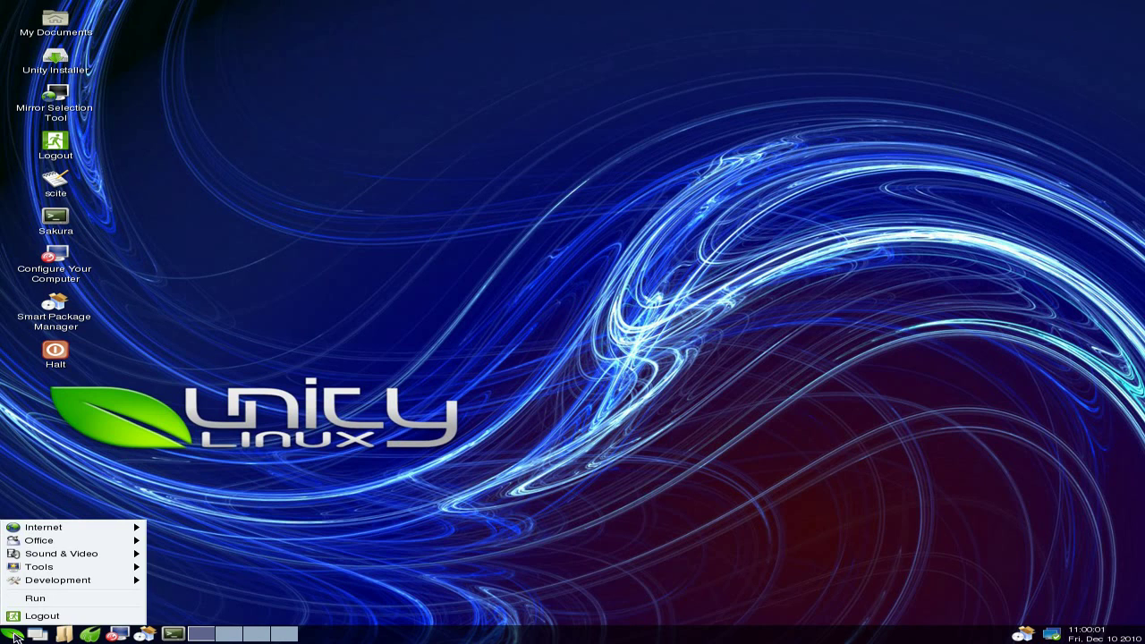
{"action": "mouse_move", "coordinate": [54, 528]}
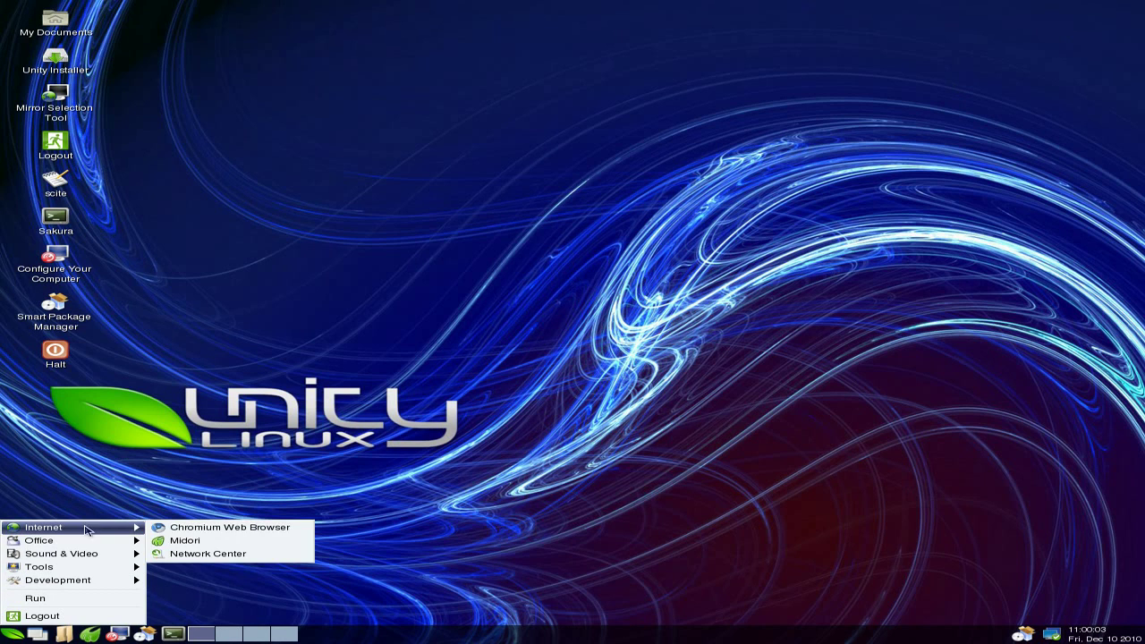
{"action": "left_click", "coordinate": [220, 527]}
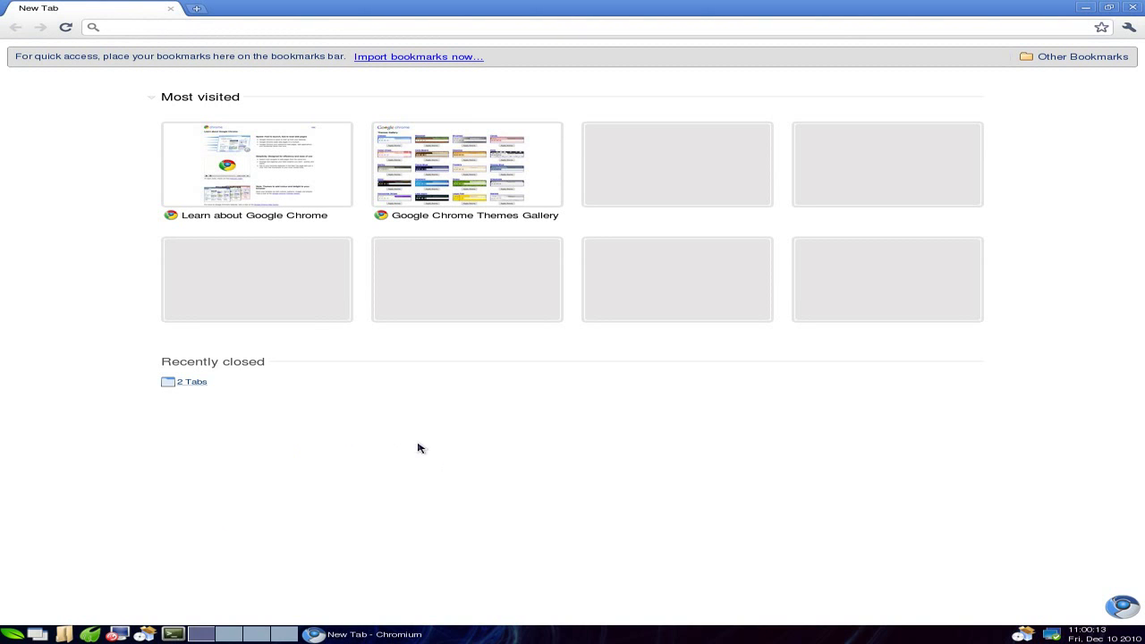
{"action": "left_click", "coordinate": [257, 172]}
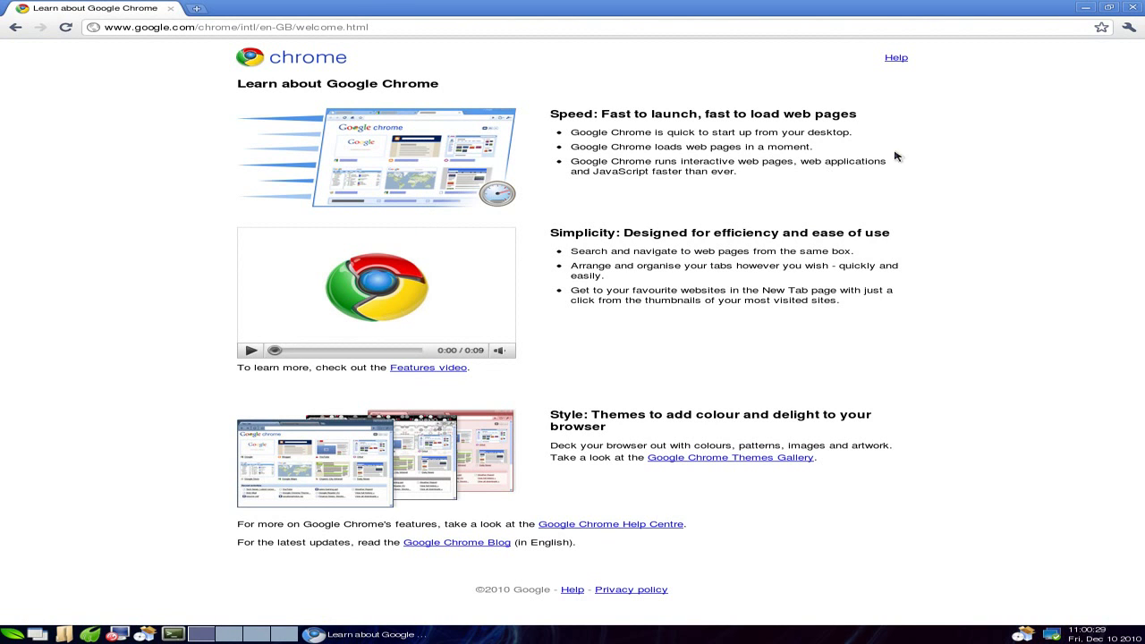
{"action": "left_click", "coordinate": [1133, 8]}
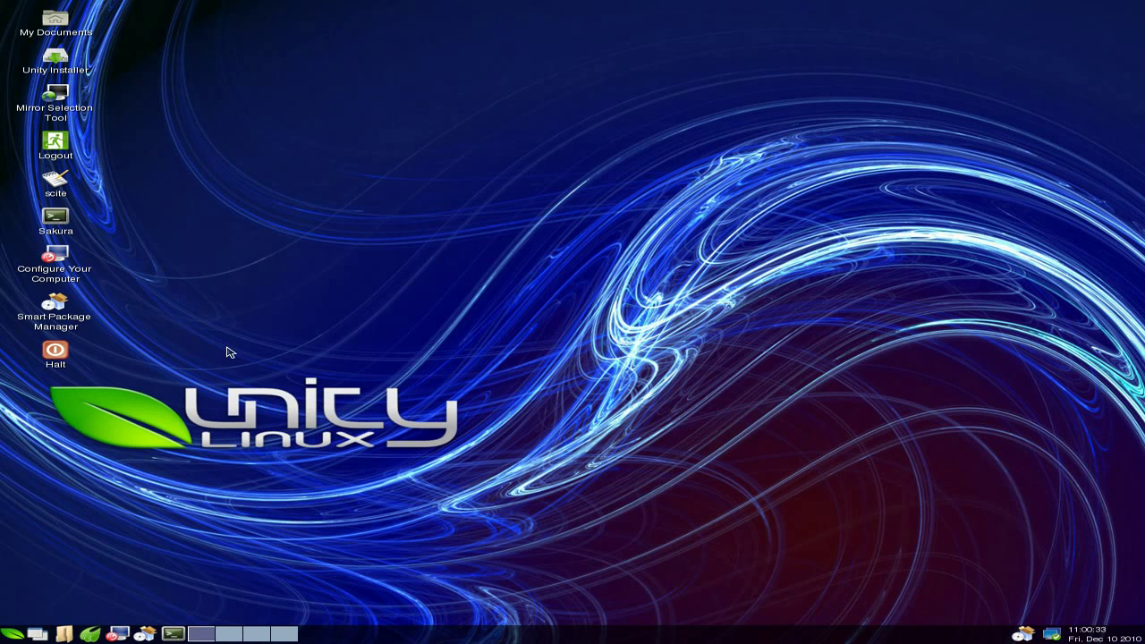
Launch Unity Control Center, authenticating with the administrator password.
{"action": "left_click", "coordinate": [53, 259]}
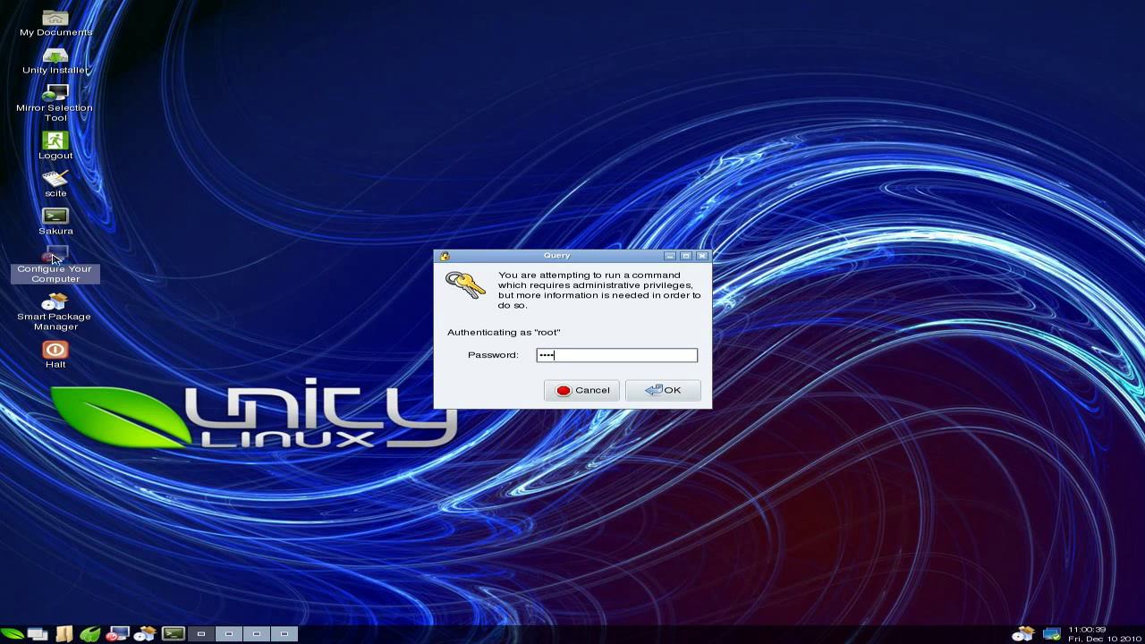
{"action": "key", "text": "Return"}
{"action": "key", "text": "Return"}
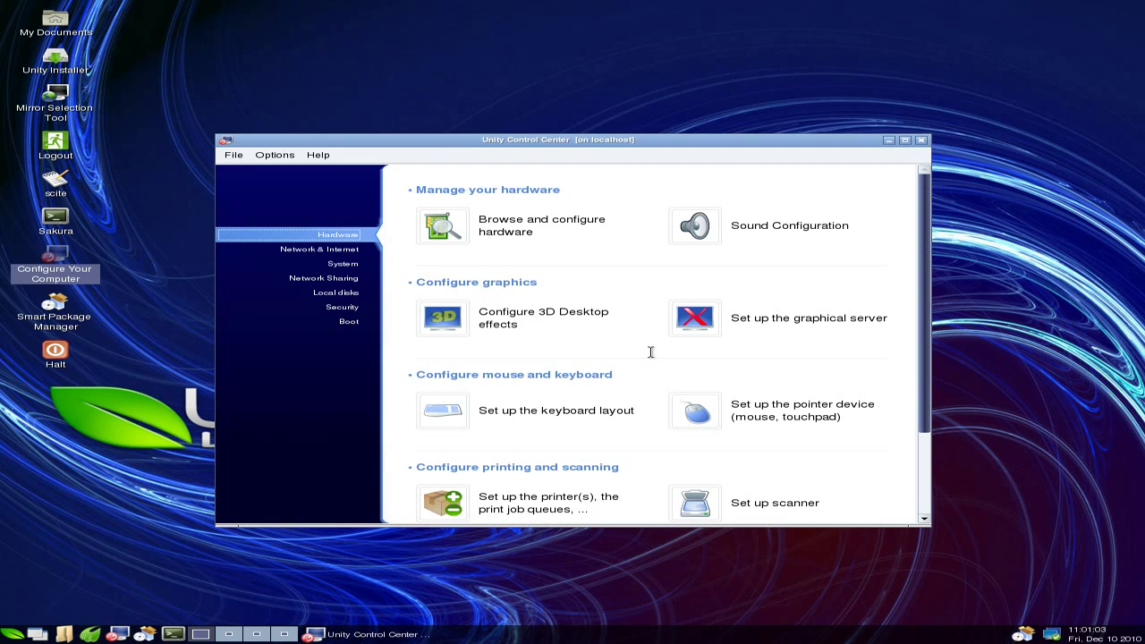
Browse the Network & Internet and System categories, then close Control Center.
{"action": "scroll", "coordinate": [849, 291], "scroll_direction": "down", "scroll_amount": 3}
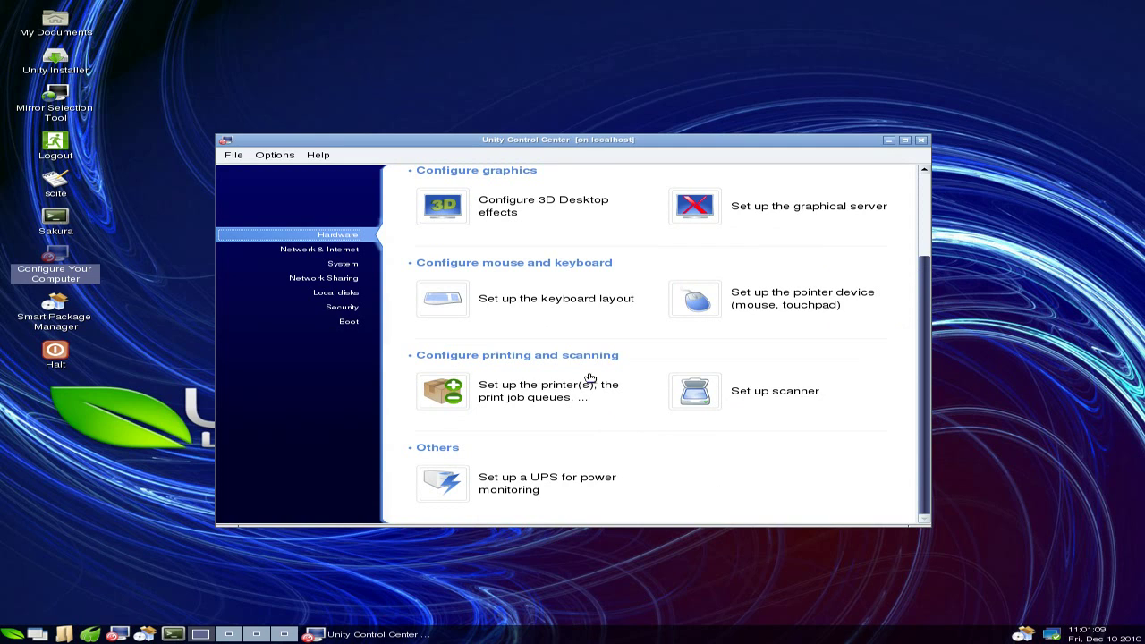
{"action": "left_click", "coordinate": [322, 250]}
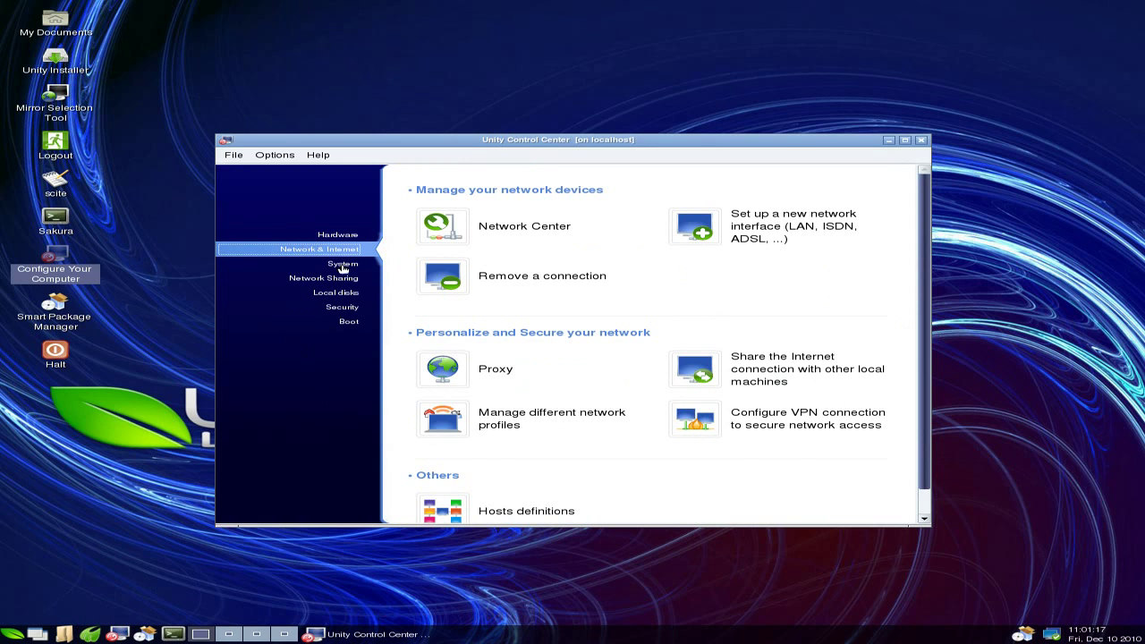
{"action": "left_click", "coordinate": [343, 268]}
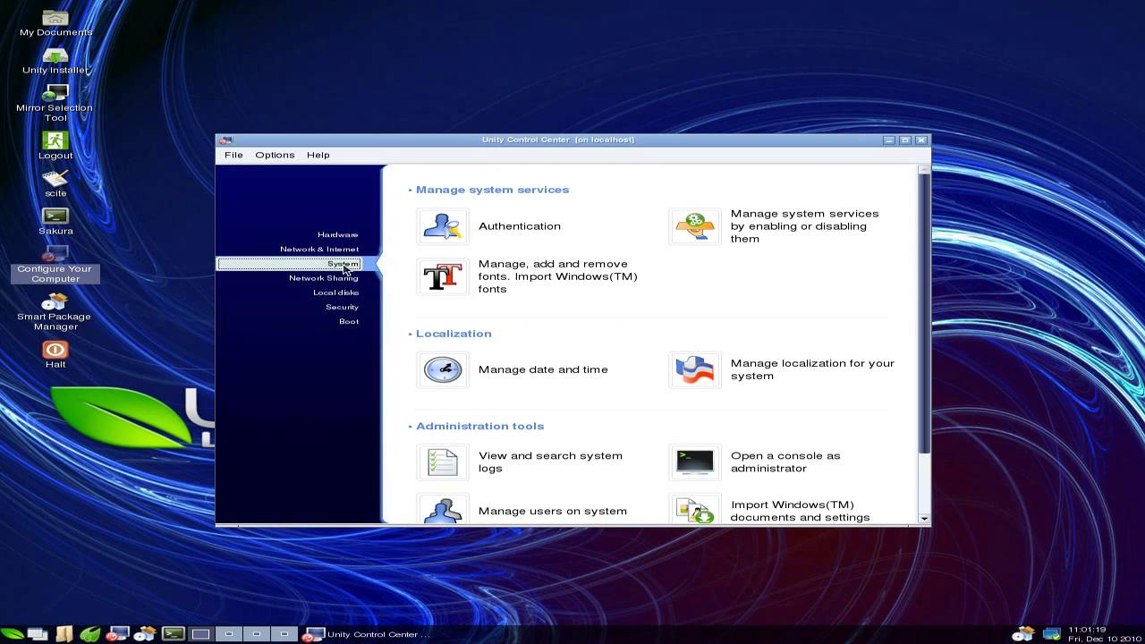
{"action": "scroll", "coordinate": [667, 276], "scroll_direction": "down", "scroll_amount": 3}
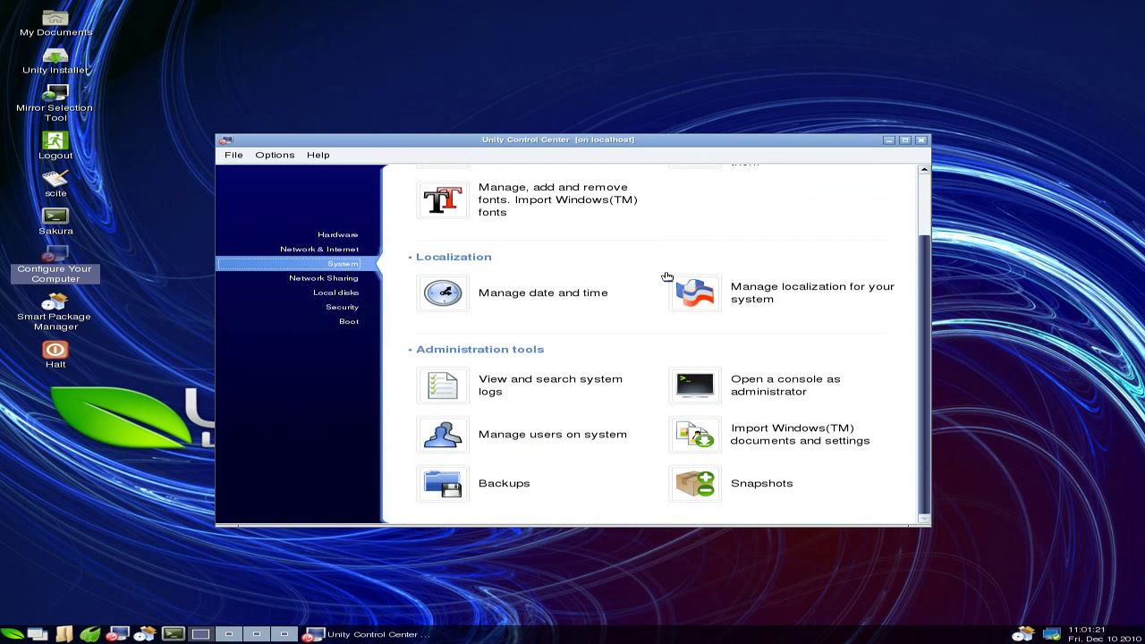
{"action": "scroll", "coordinate": [667, 277], "scroll_direction": "up", "scroll_amount": 3}
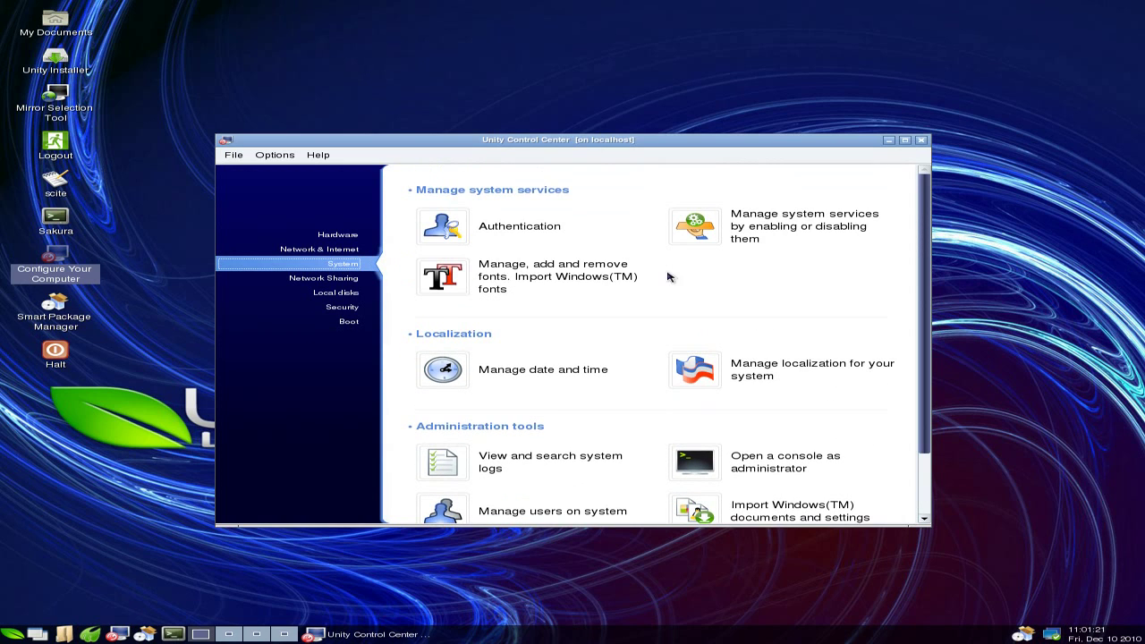
{"action": "left_click", "coordinate": [922, 144]}
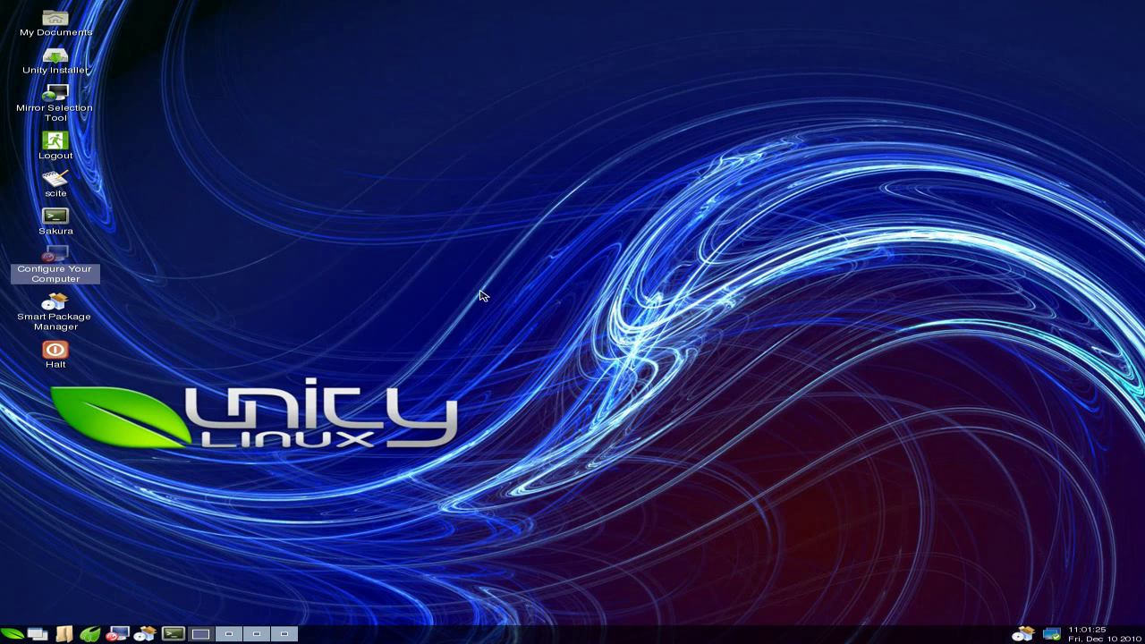
Launch Smart Package Manager and update its channels so packages like AfterStep appear.
{"action": "left_click", "coordinate": [61, 309]}
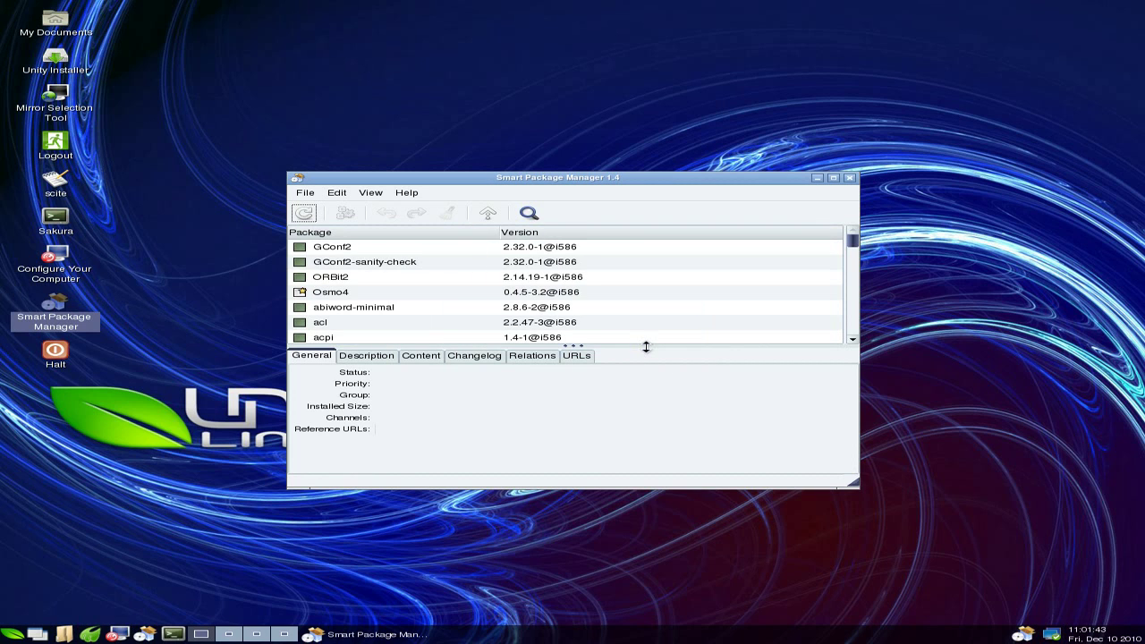
{"action": "left_click", "coordinate": [306, 214]}
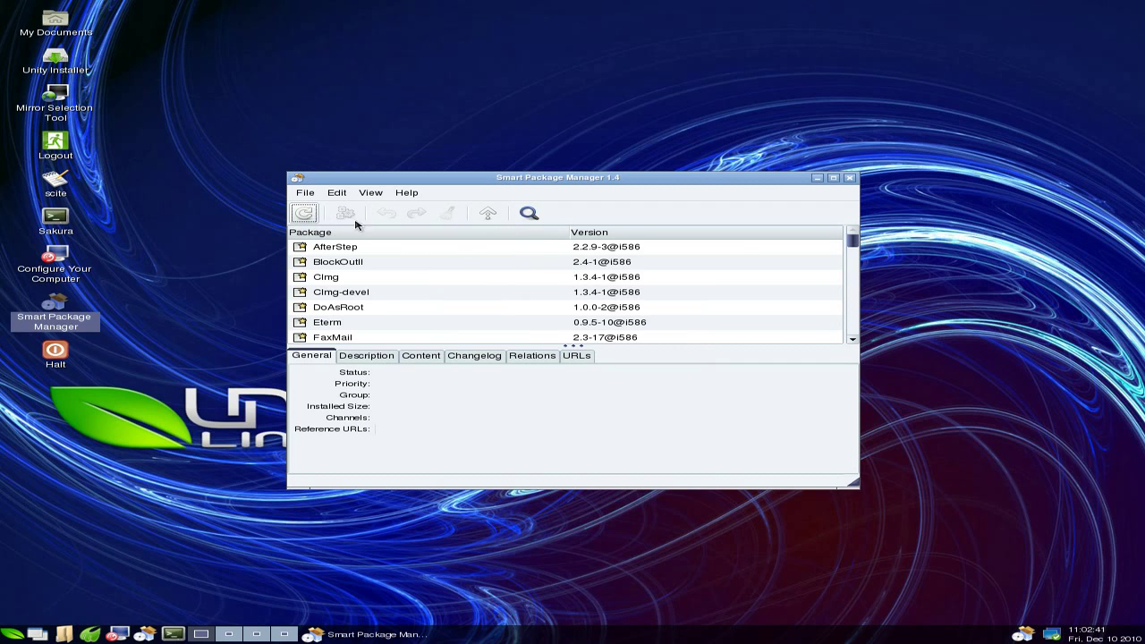
Search the package list for 'vlc'.
{"action": "left_click", "coordinate": [529, 213]}
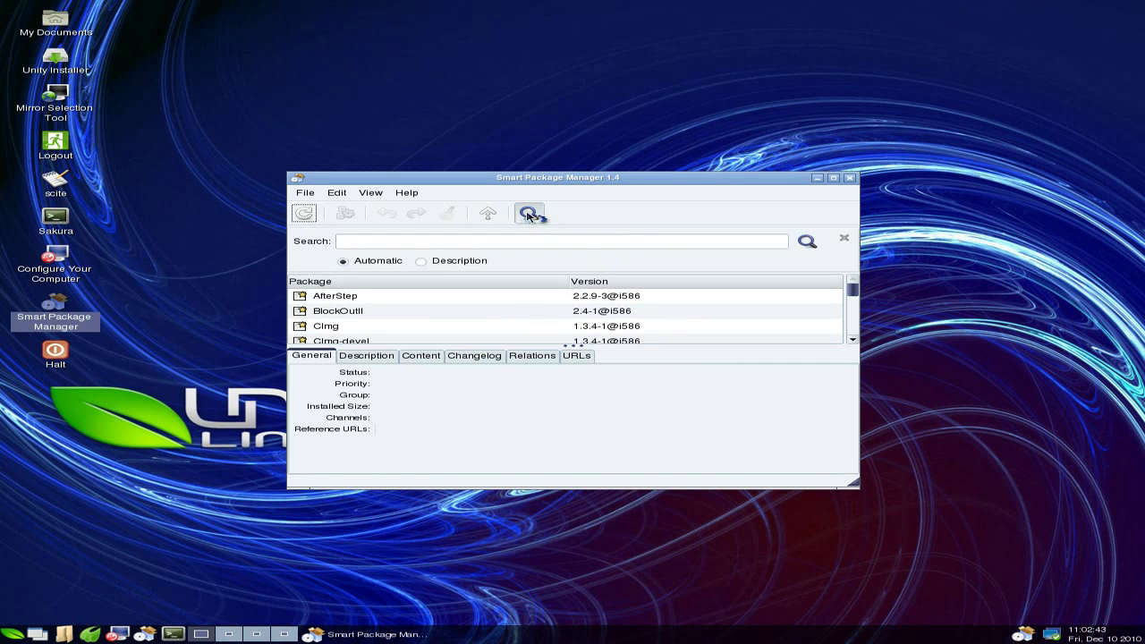
{"action": "left_click", "coordinate": [415, 239]}
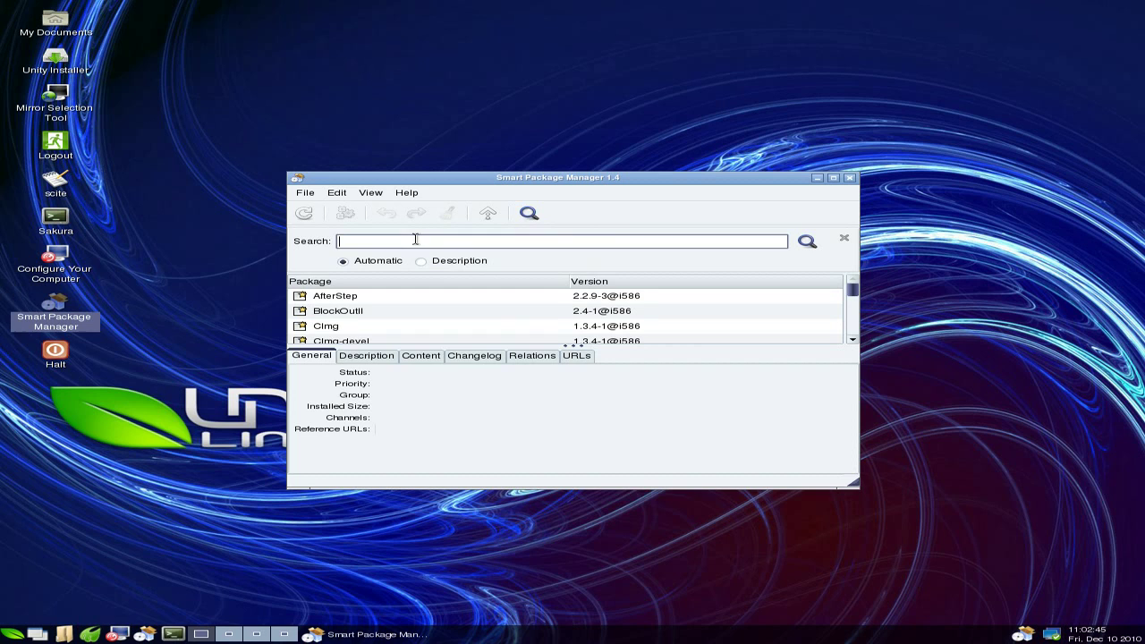
{"action": "type", "text": "vl"}
{"action": "key", "text": "Return"}
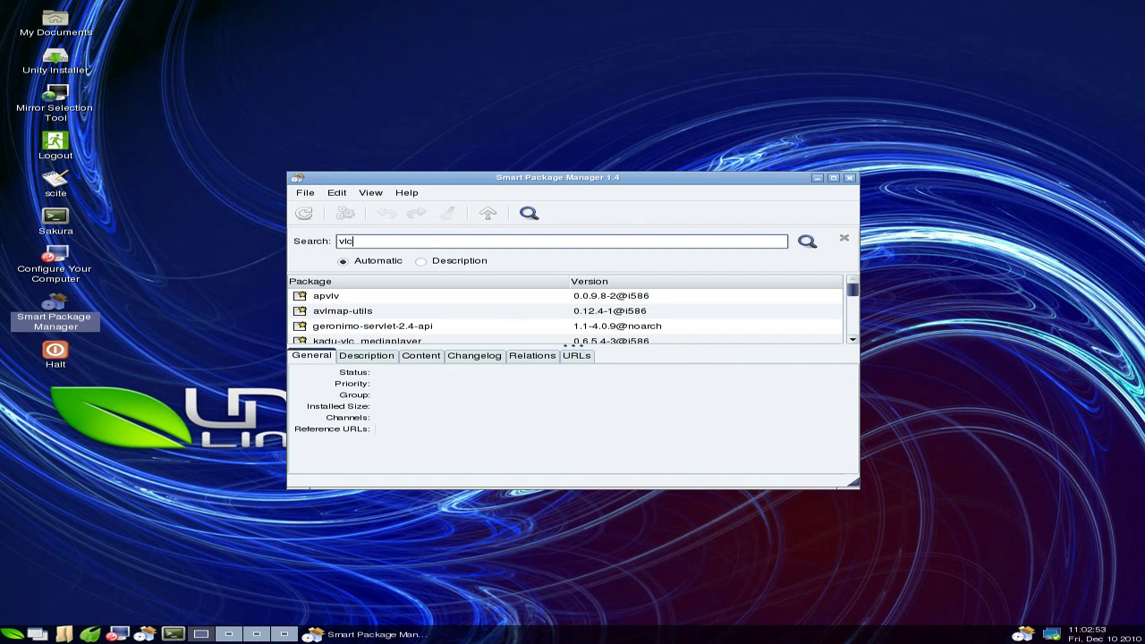
{"action": "type", "text": "c"}
{"action": "left_click", "coordinate": [807, 242]}
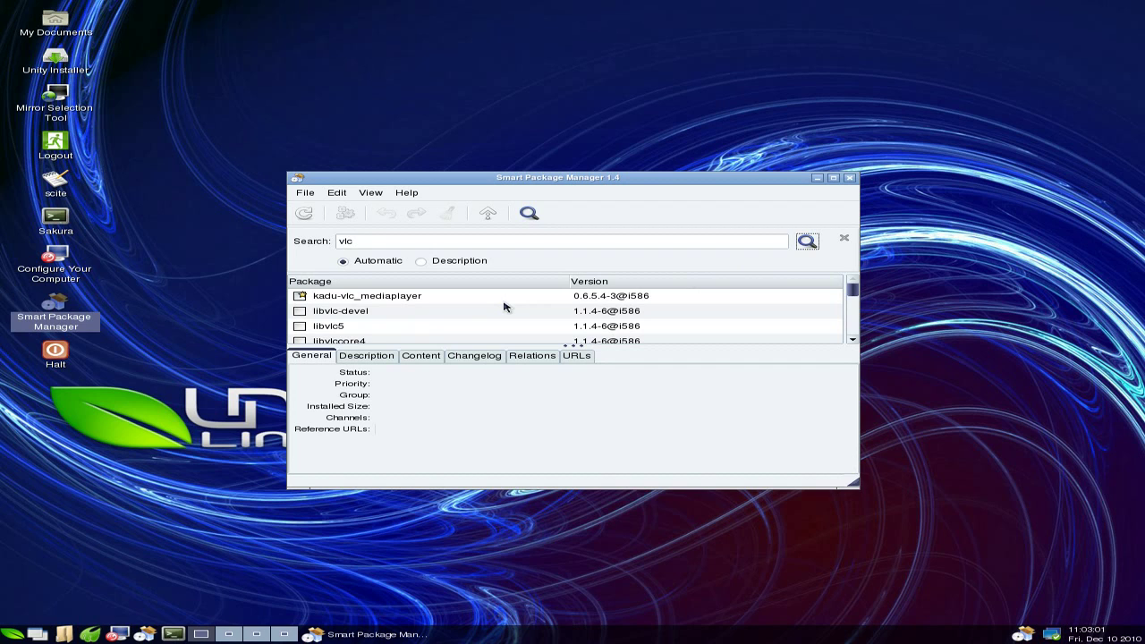
Compare details of kadu-vlc_mediaplayer and the two vlc 1.1.4-6 packages from different channels.
{"action": "left_click", "coordinate": [375, 299]}
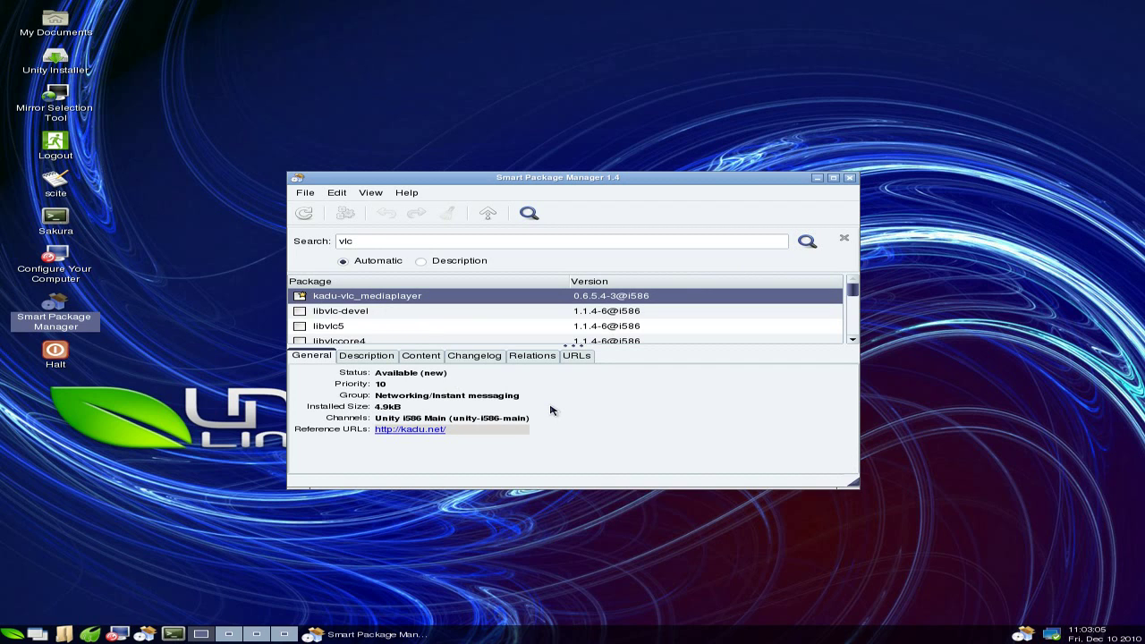
{"action": "scroll", "coordinate": [477, 318], "scroll_direction": "down", "scroll_amount": 2}
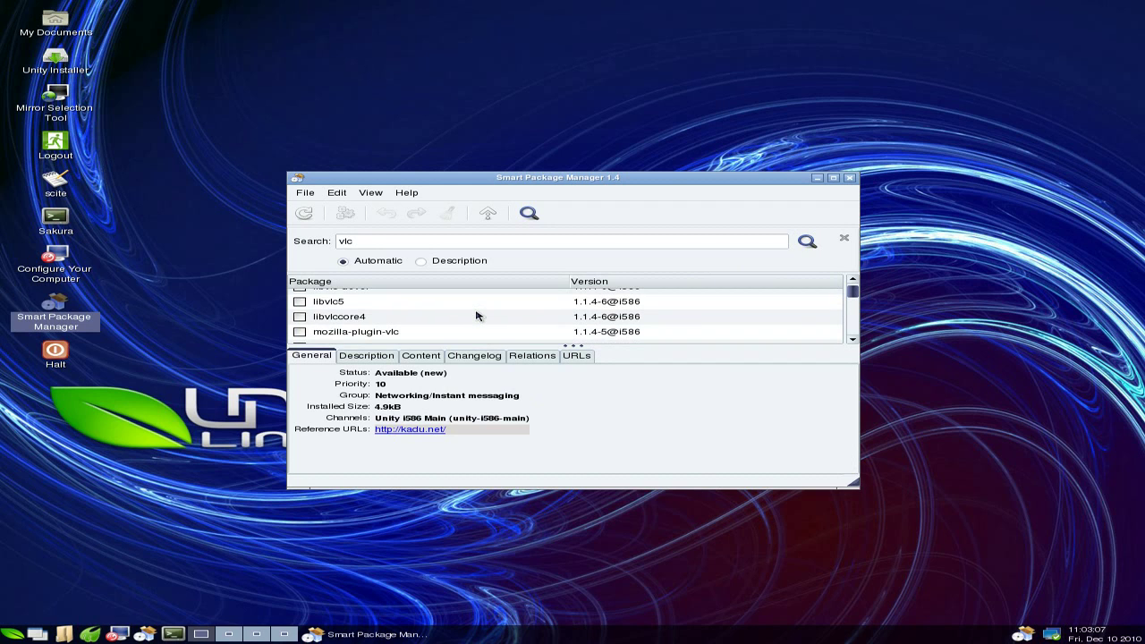
{"action": "scroll", "coordinate": [476, 315], "scroll_direction": "down", "scroll_amount": 4}
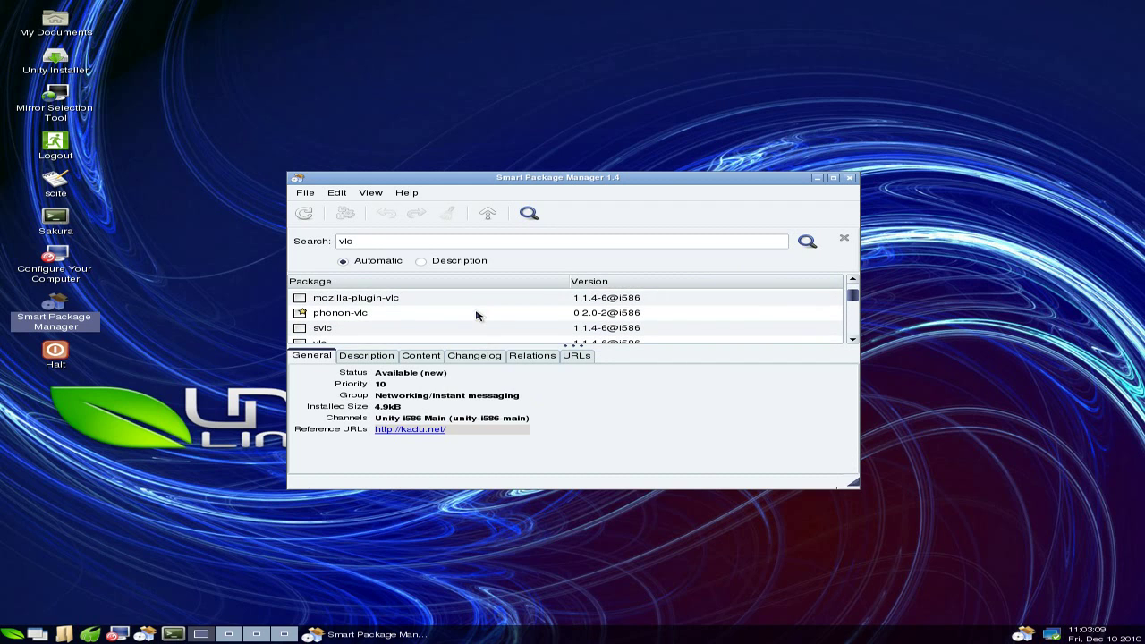
{"action": "scroll", "coordinate": [476, 314], "scroll_direction": "down", "scroll_amount": 1}
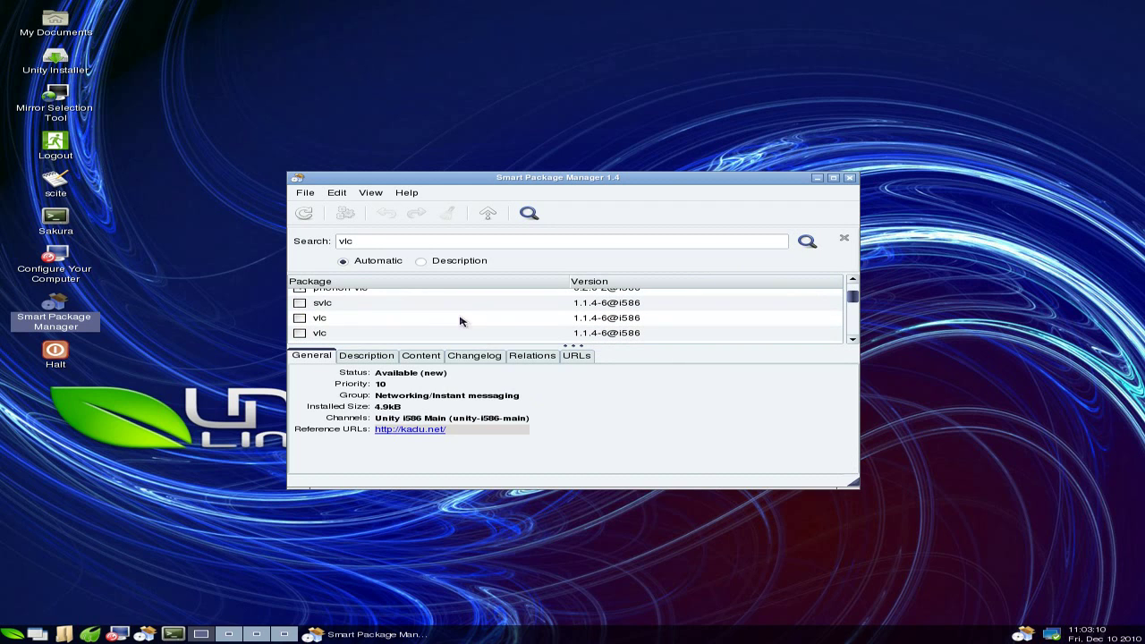
{"action": "left_click", "coordinate": [409, 319]}
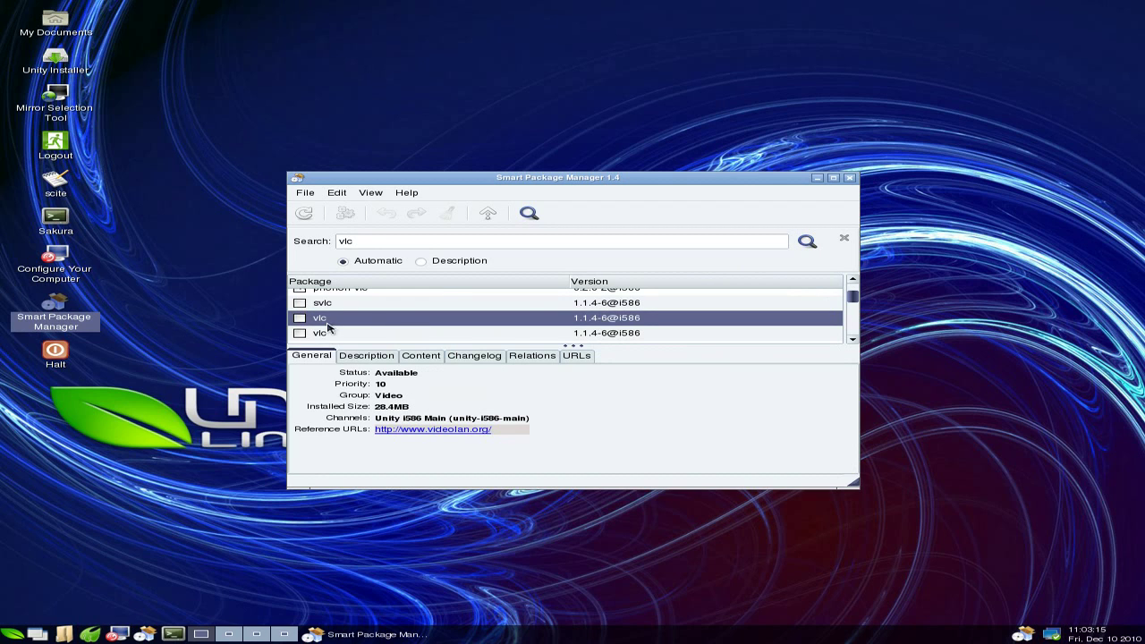
{"action": "scroll", "coordinate": [509, 324], "scroll_direction": "down", "scroll_amount": 1}
{"action": "left_click", "coordinate": [483, 321]}
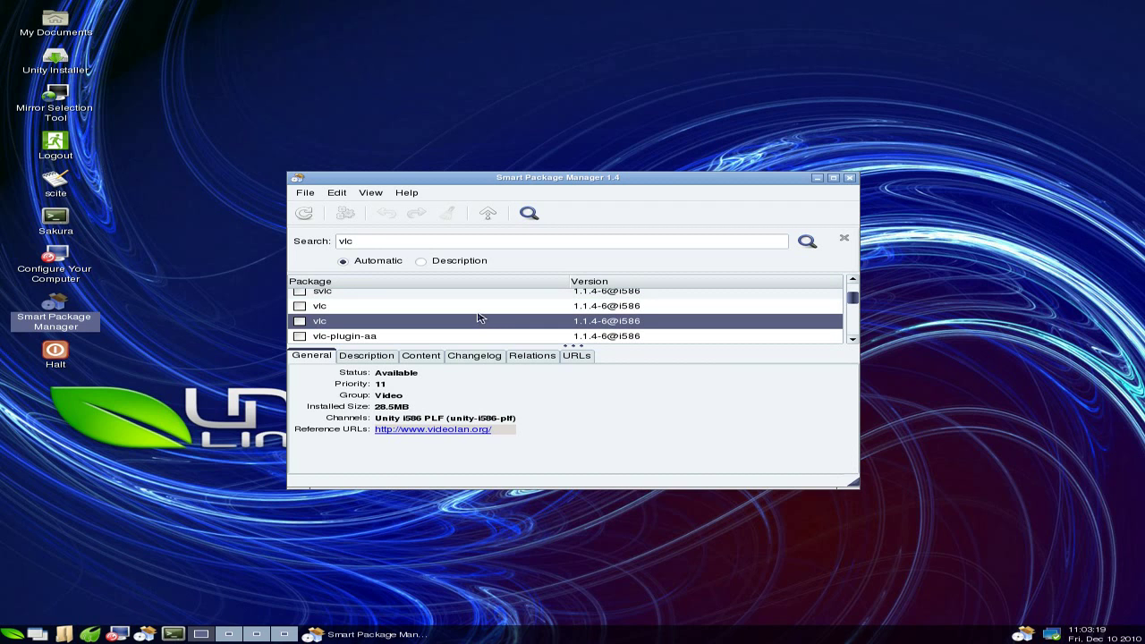
{"action": "left_click", "coordinate": [476, 308]}
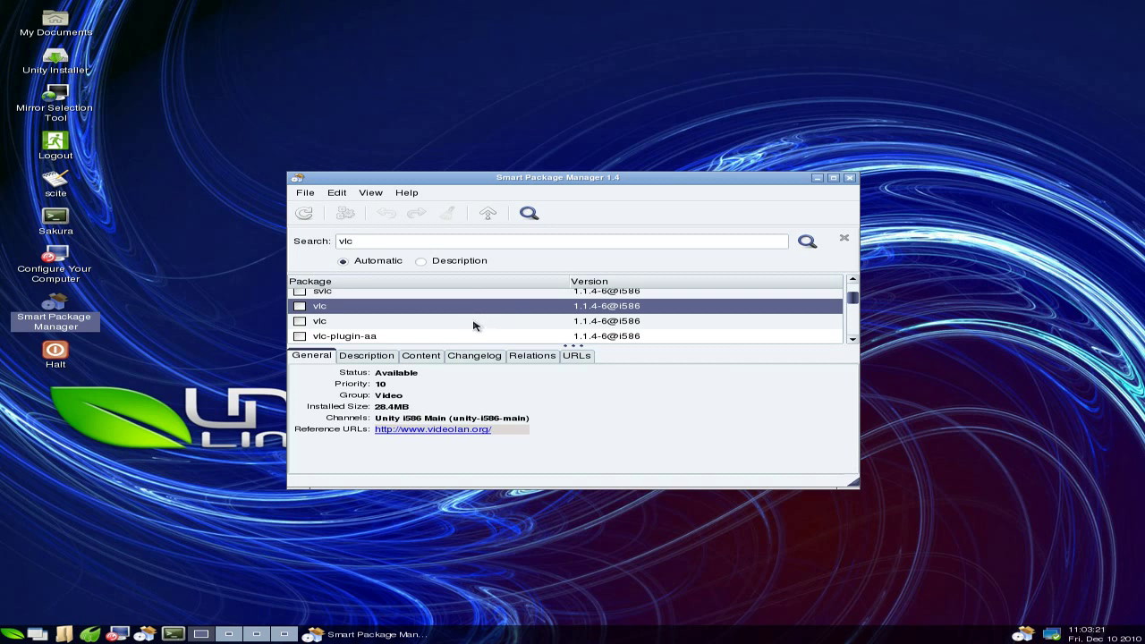
Install the PLF-channel vlc 1.1.4-6 package with its 21 required packages (12.1MB).
{"action": "left_click", "coordinate": [474, 324]}
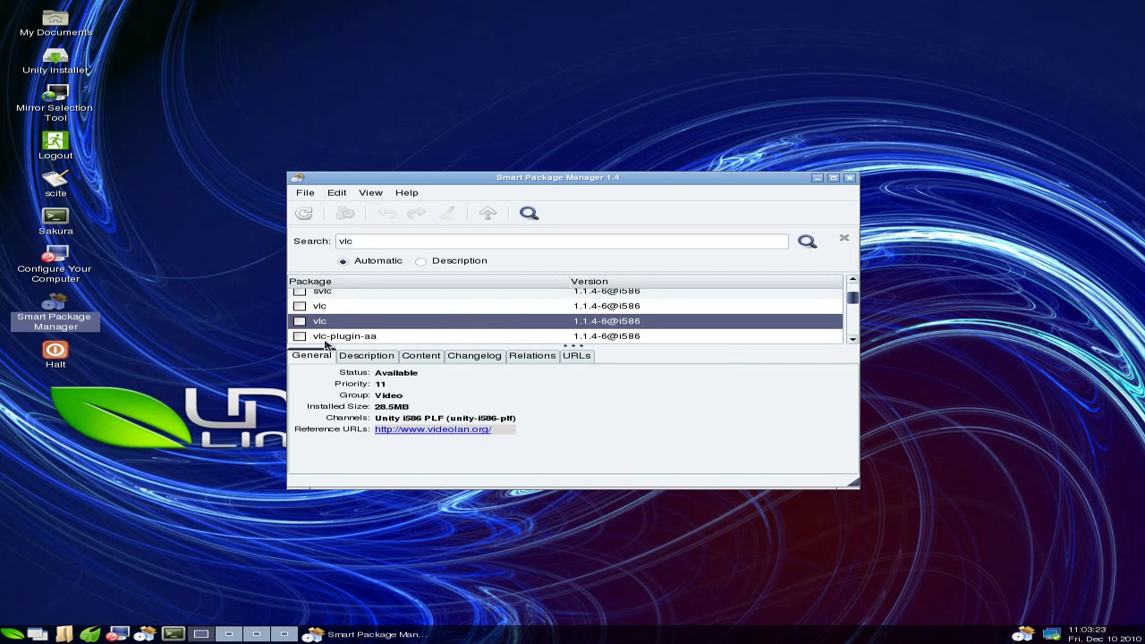
{"action": "left_click", "coordinate": [299, 321]}
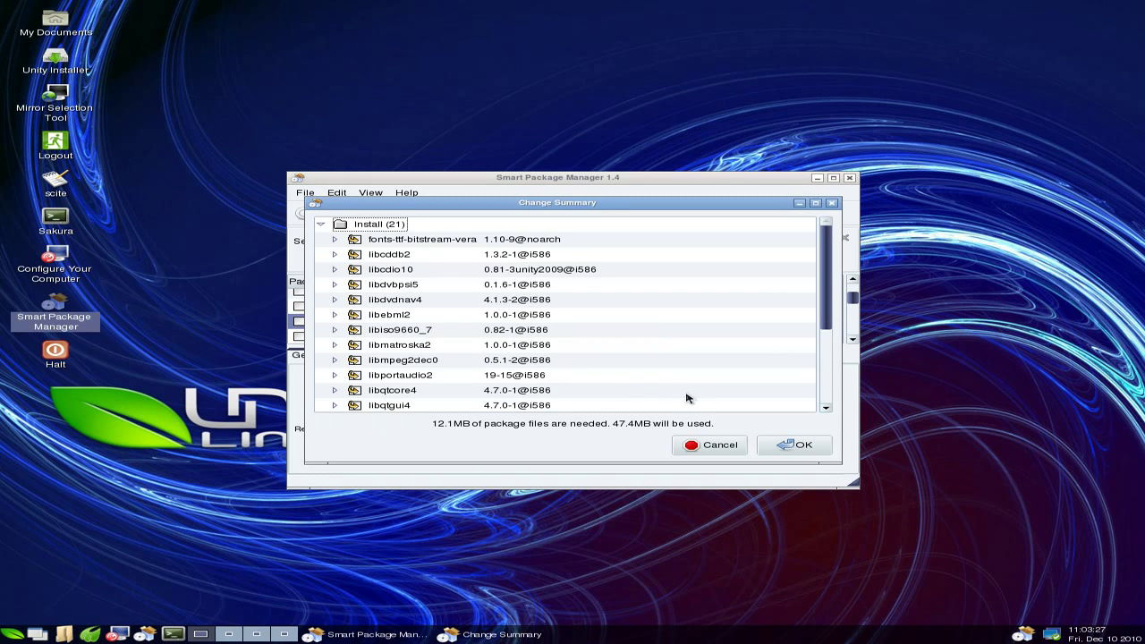
{"action": "left_click", "coordinate": [786, 446]}
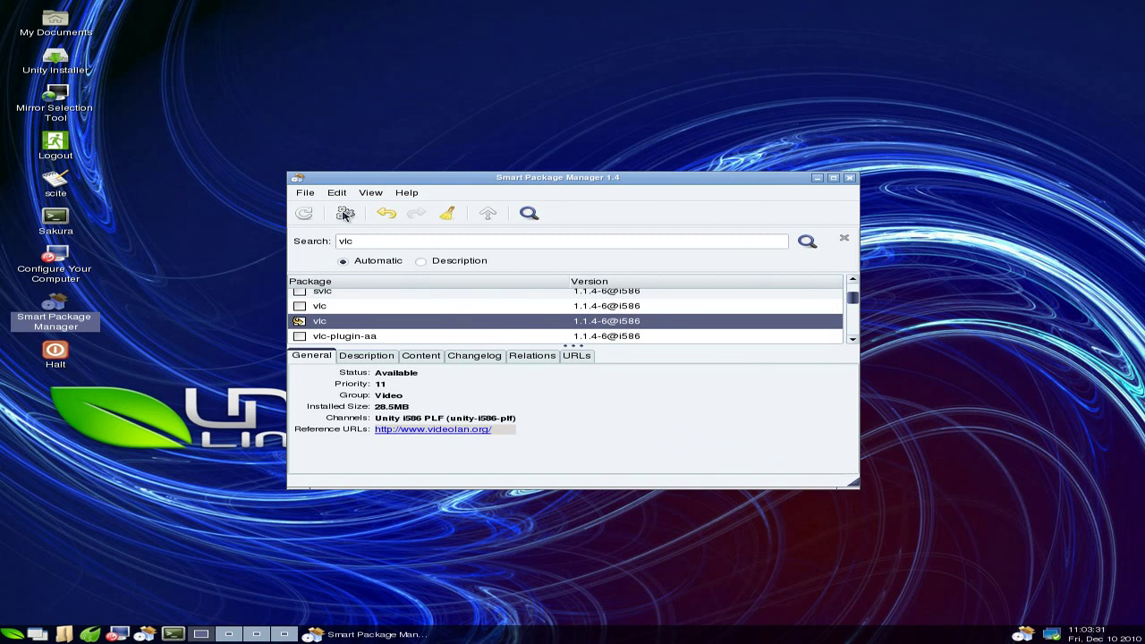
{"action": "left_click", "coordinate": [345, 214]}
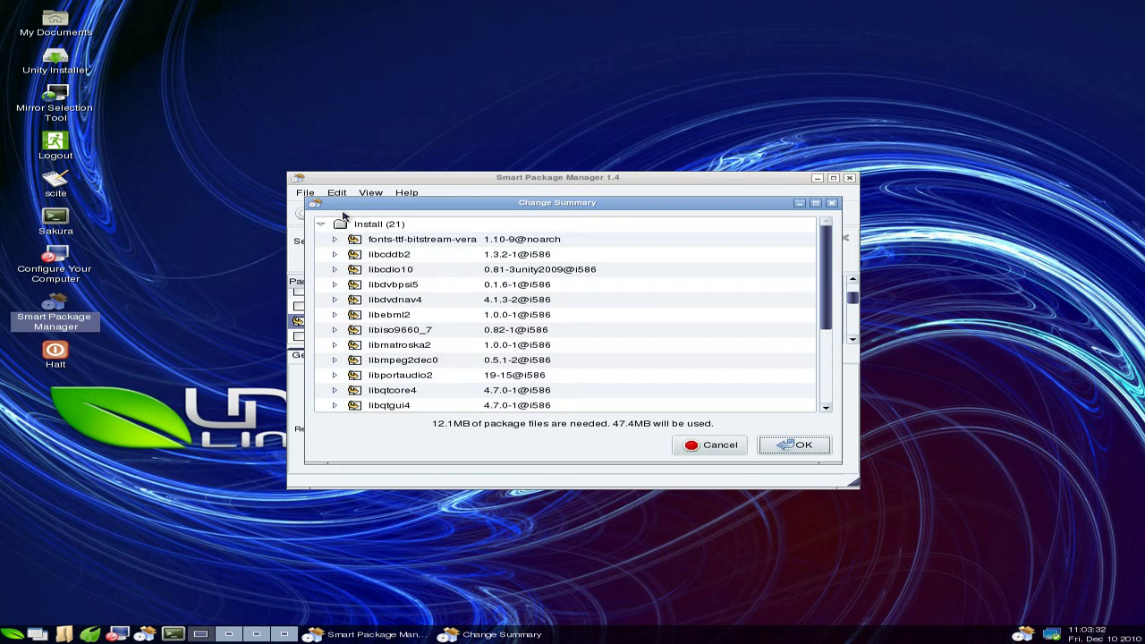
{"action": "left_click", "coordinate": [798, 453]}
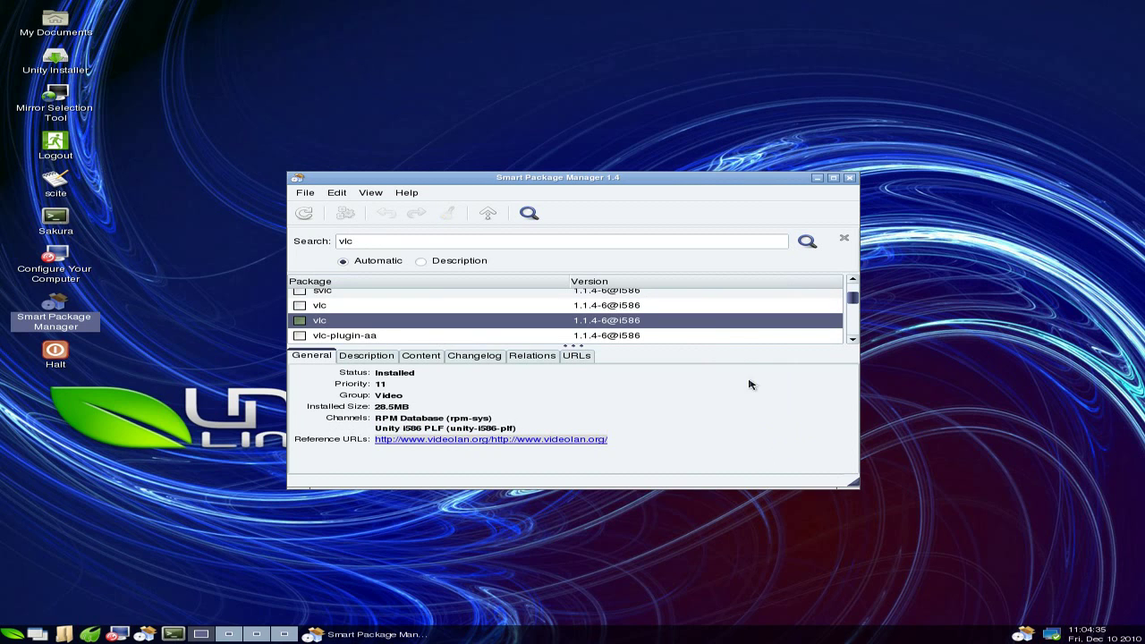
Close Smart Package Manager, launch VLC from Sound & Video, accept its privacy notice, then close it.
{"action": "left_click", "coordinate": [850, 178]}
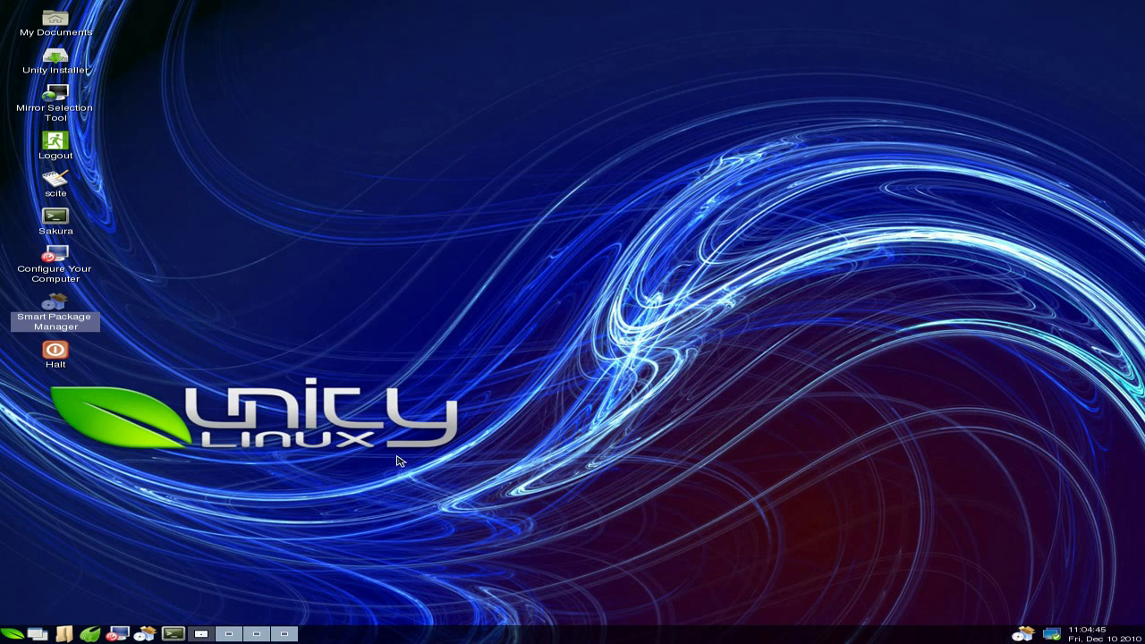
{"action": "left_click", "coordinate": [13, 635]}
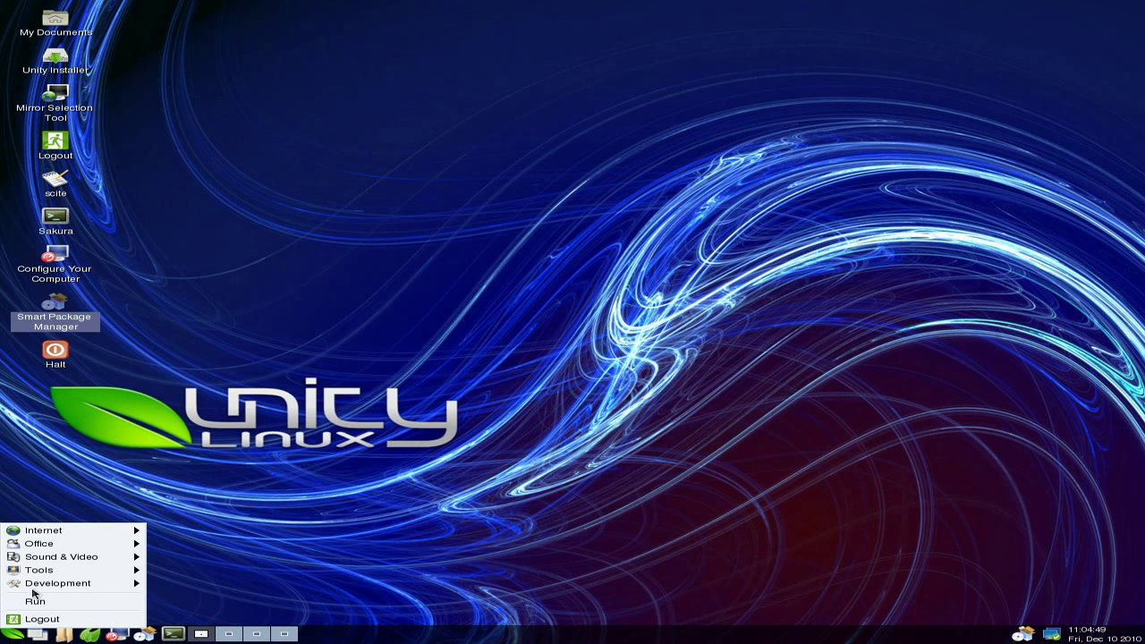
{"action": "mouse_move", "coordinate": [52, 558]}
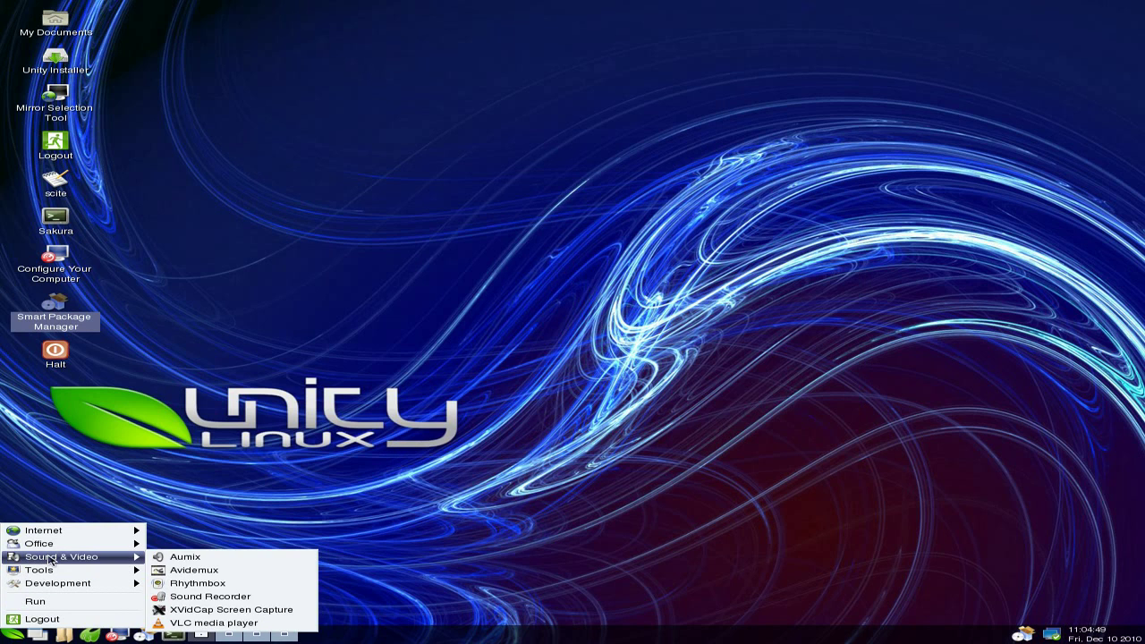
{"action": "left_click", "coordinate": [223, 624]}
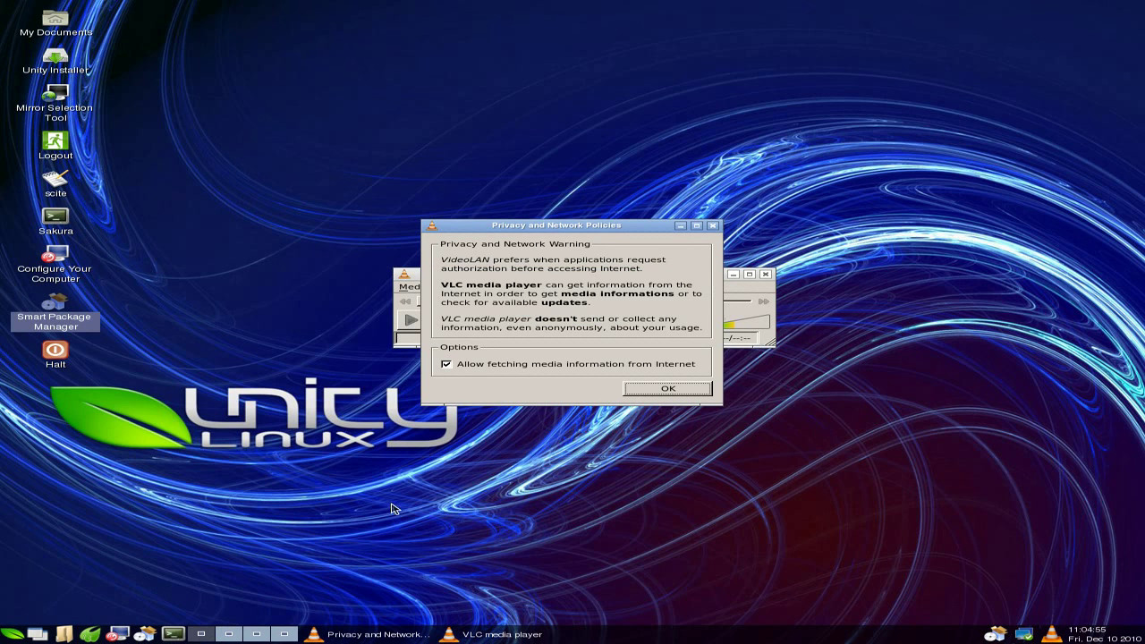
{"action": "left_click", "coordinate": [658, 391]}
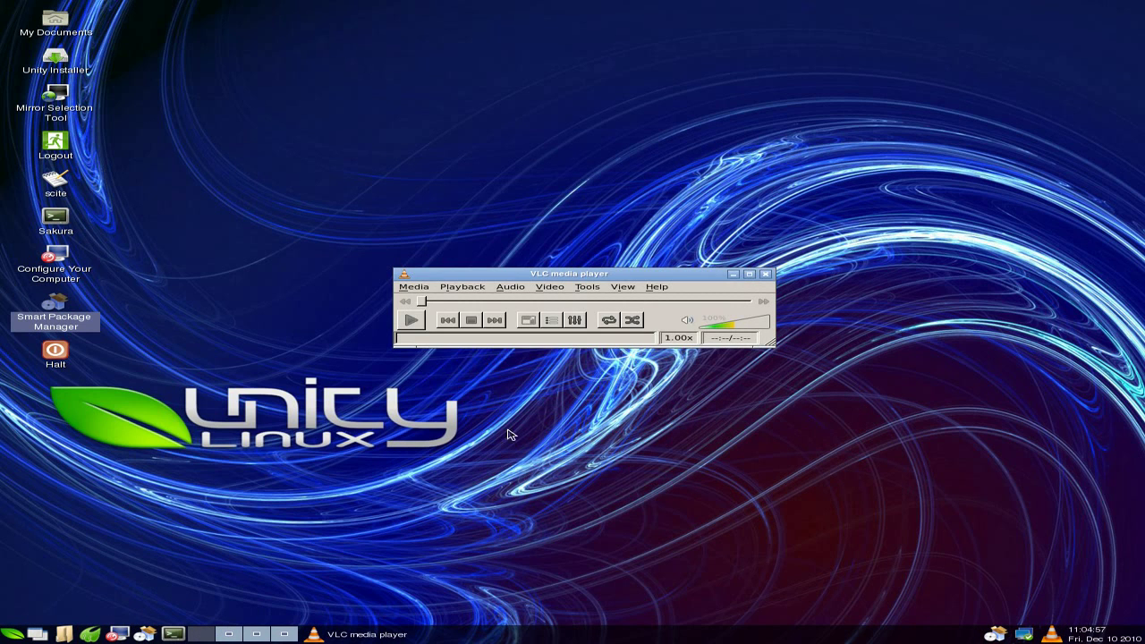
{"action": "left_click", "coordinate": [764, 274]}
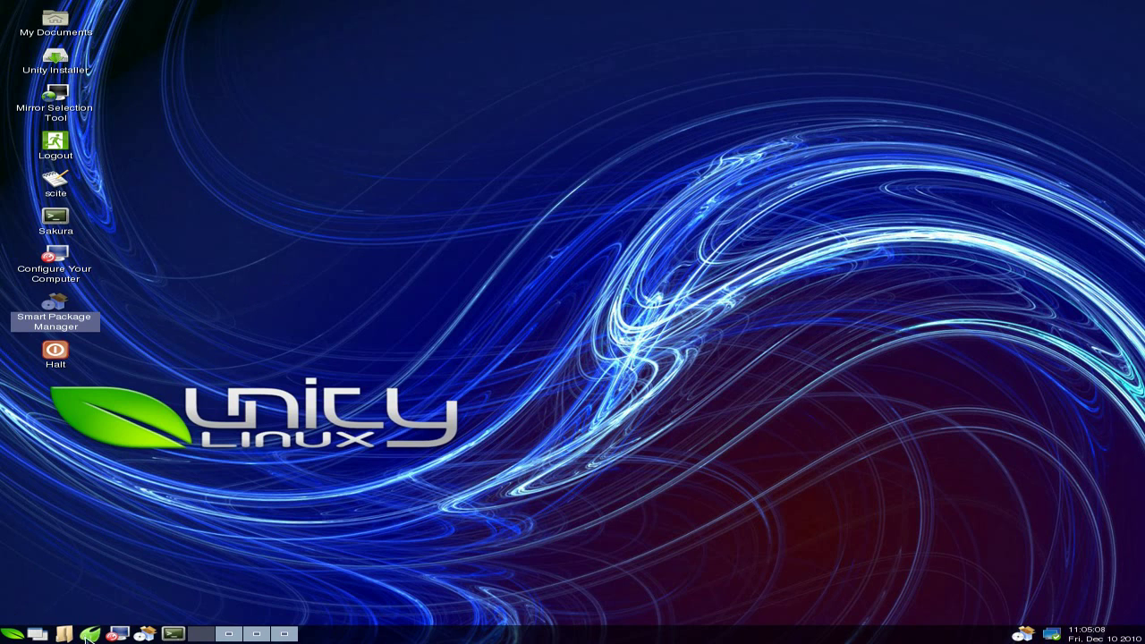
Open Customize Look and Feel from the Tools menu.
{"action": "left_click", "coordinate": [20, 638]}
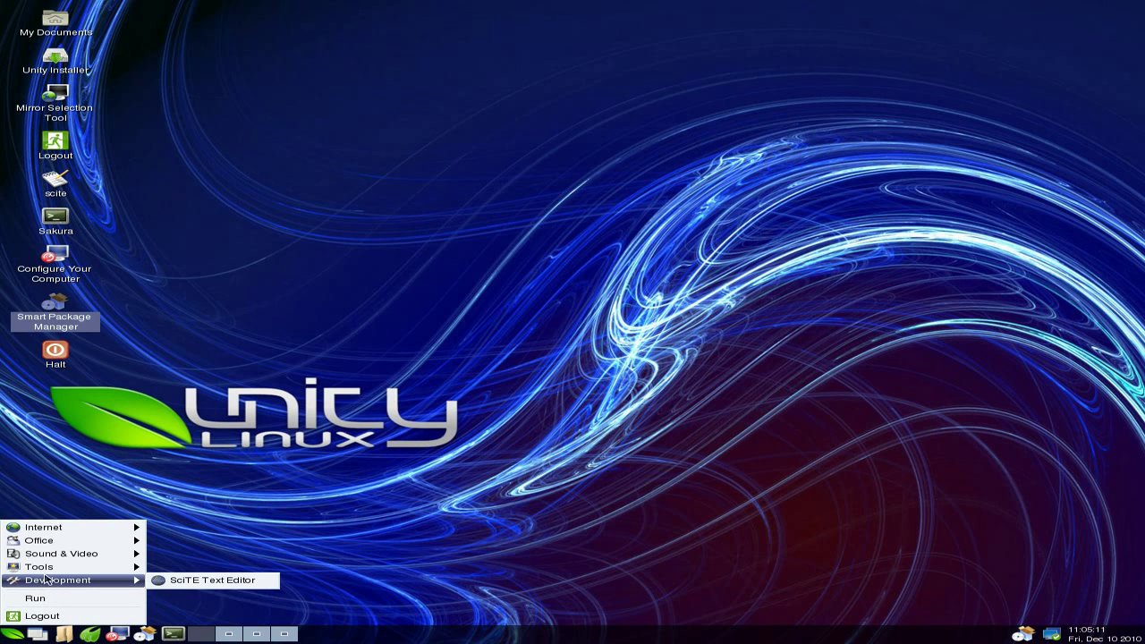
{"action": "mouse_move", "coordinate": [49, 572]}
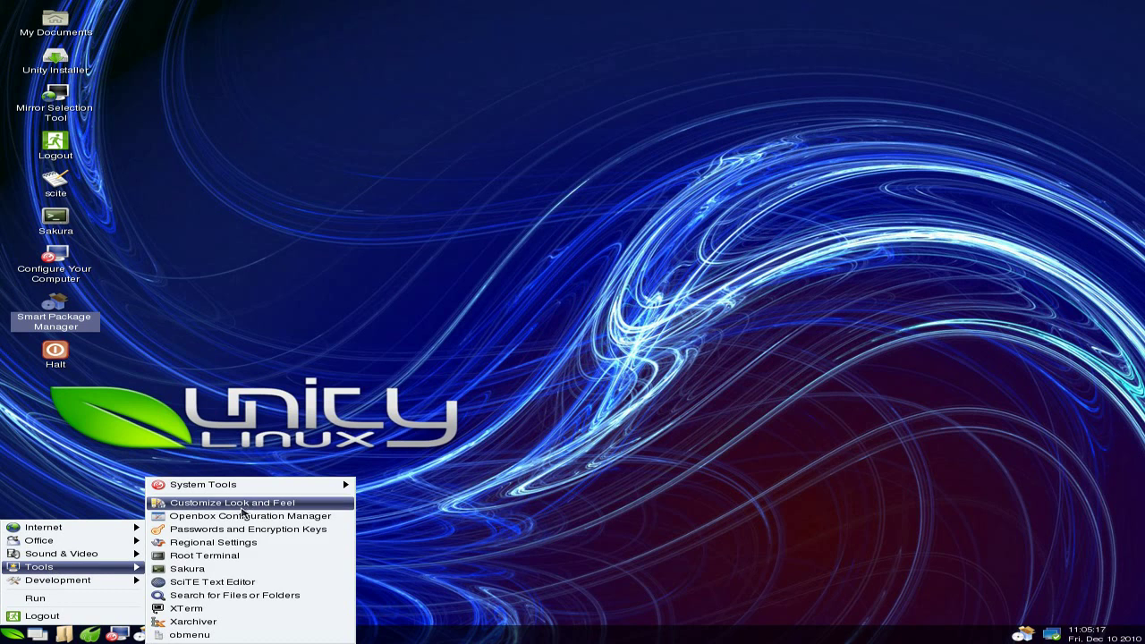
{"action": "left_click", "coordinate": [246, 507]}
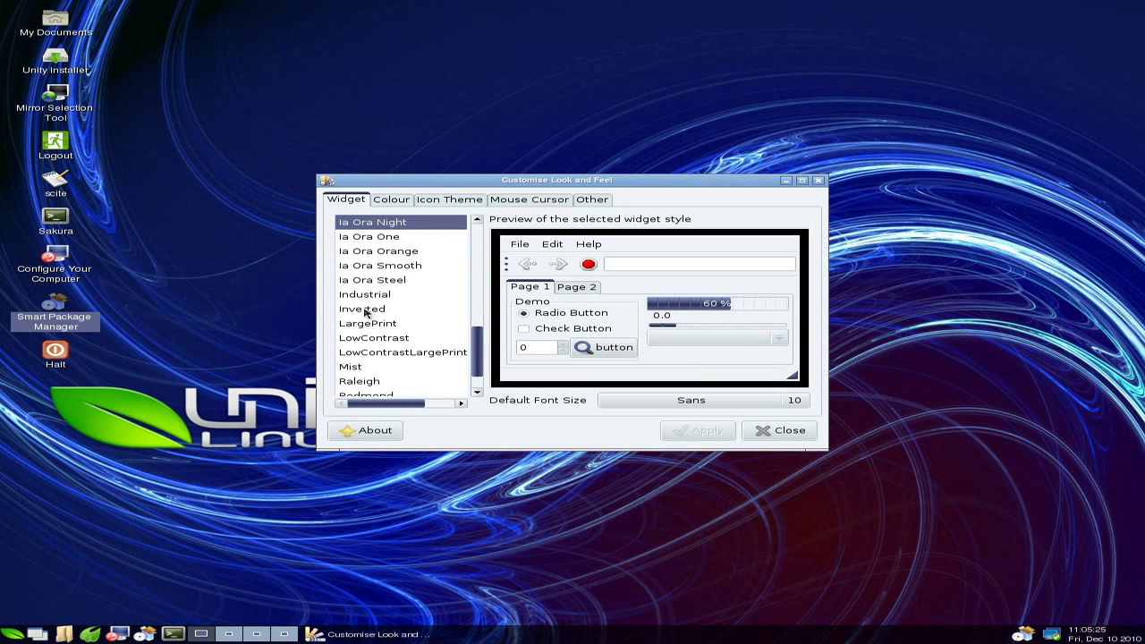
Apply the Clearlooks icon theme after glancing at the colour scheme settings.
{"action": "left_click", "coordinate": [390, 202]}
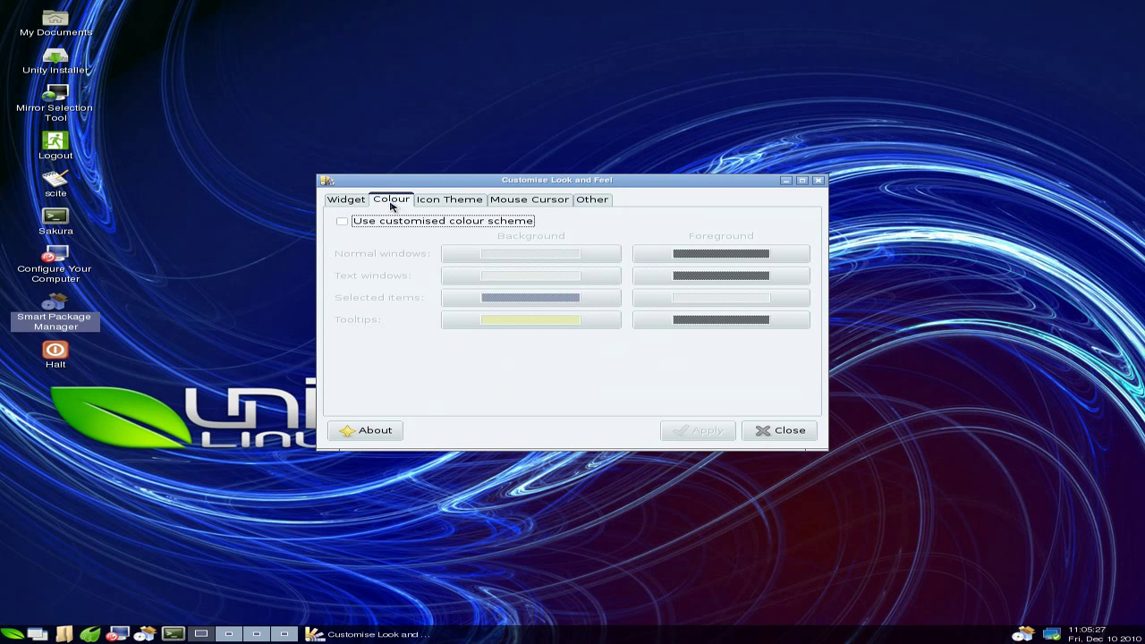
{"action": "left_click", "coordinate": [445, 202]}
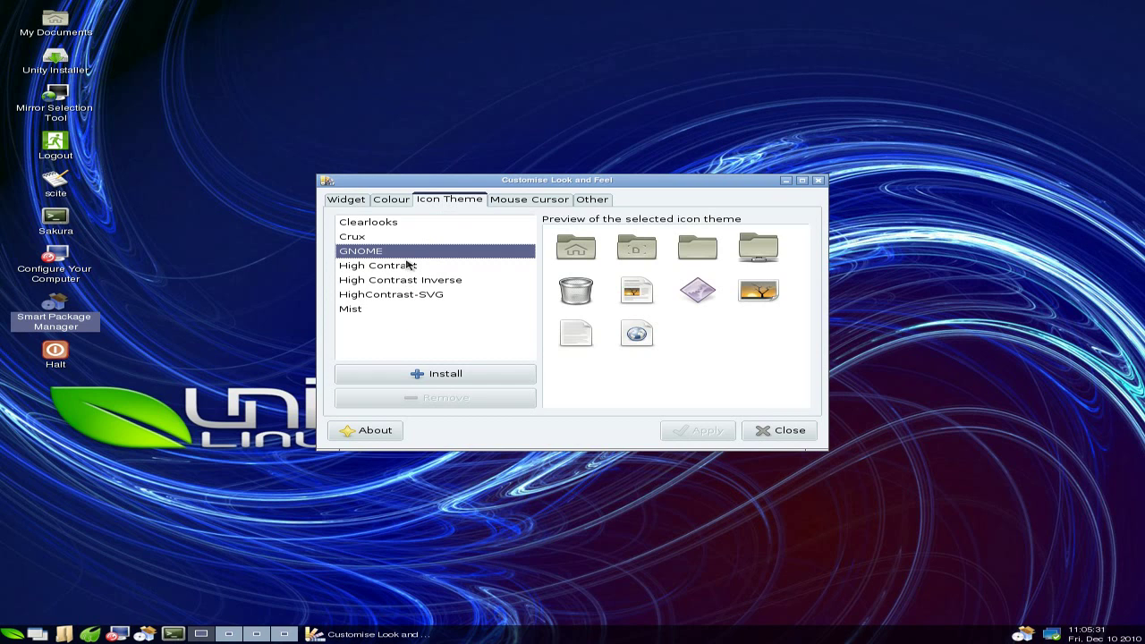
{"action": "left_click", "coordinate": [405, 223]}
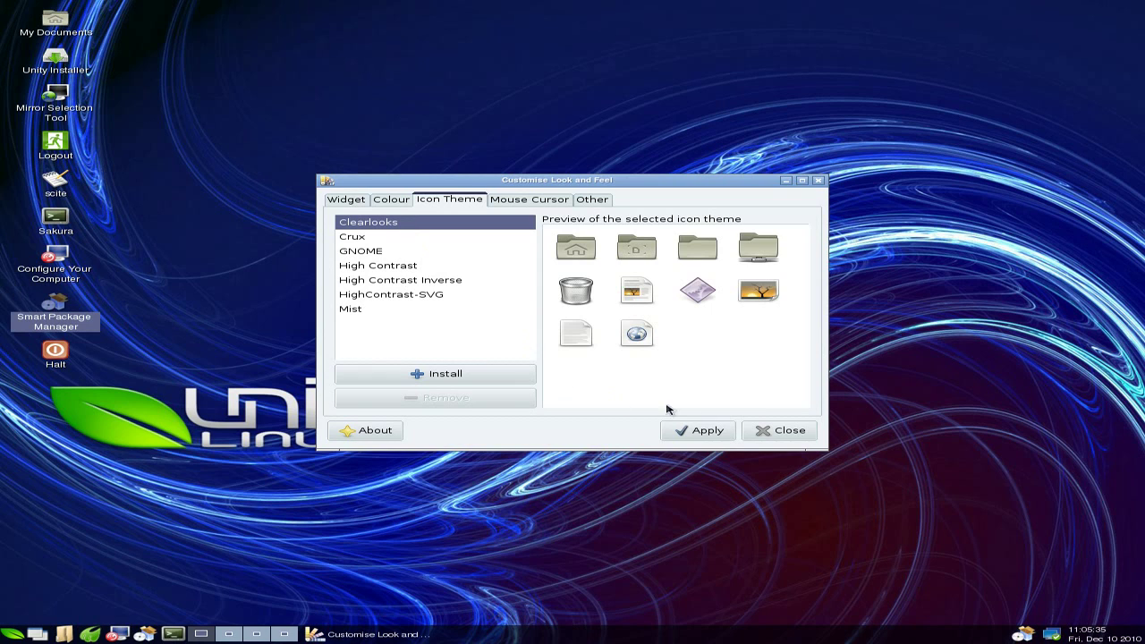
{"action": "left_click", "coordinate": [715, 436]}
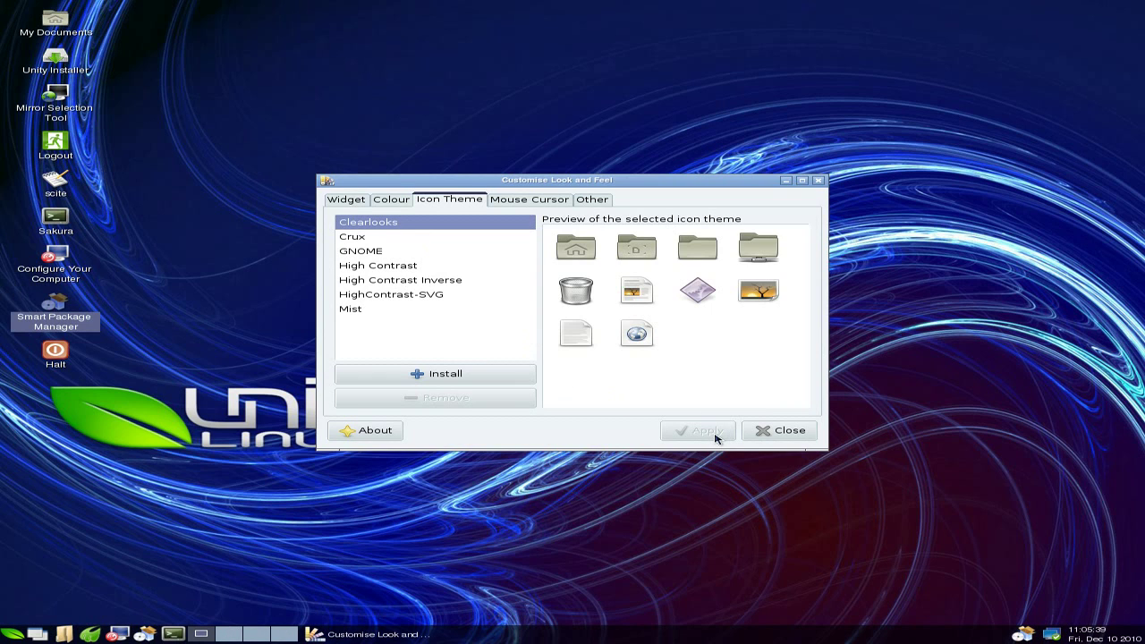
Look over the cursor theme and remaining GUI and sound tabs, then close the settings.
{"action": "left_click", "coordinate": [529, 202]}
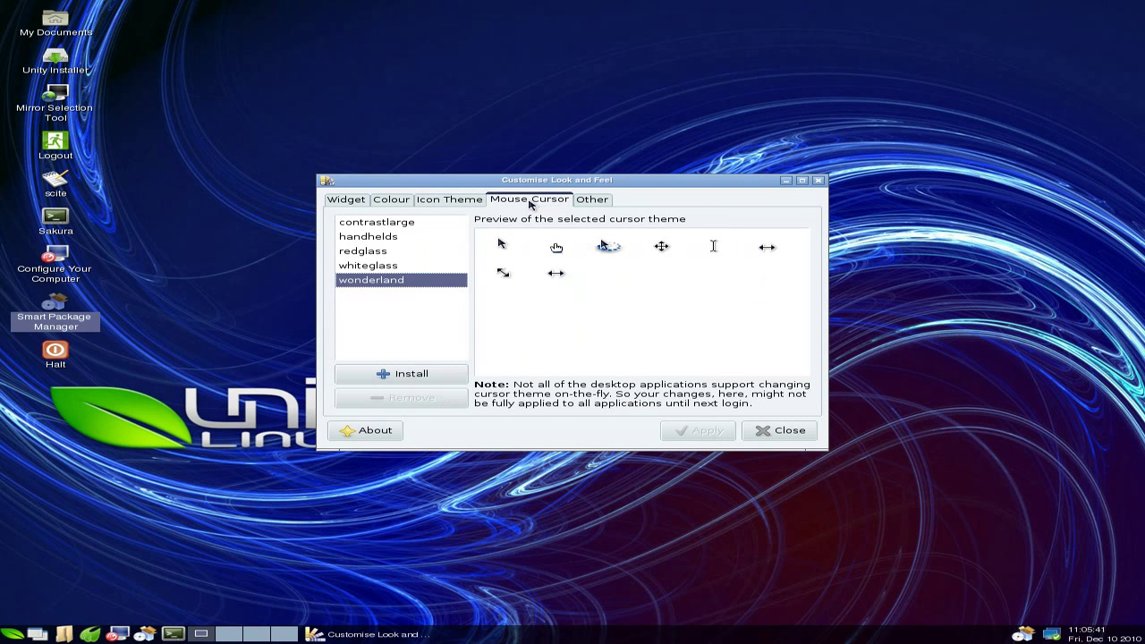
{"action": "left_click", "coordinate": [590, 202]}
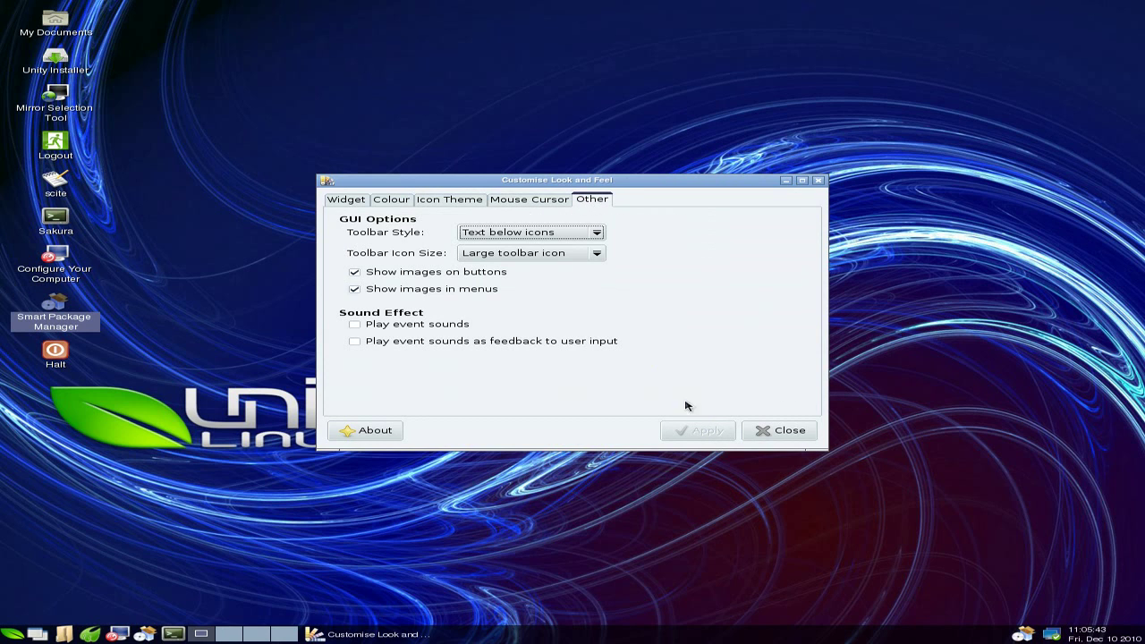
{"action": "left_click", "coordinate": [763, 434]}
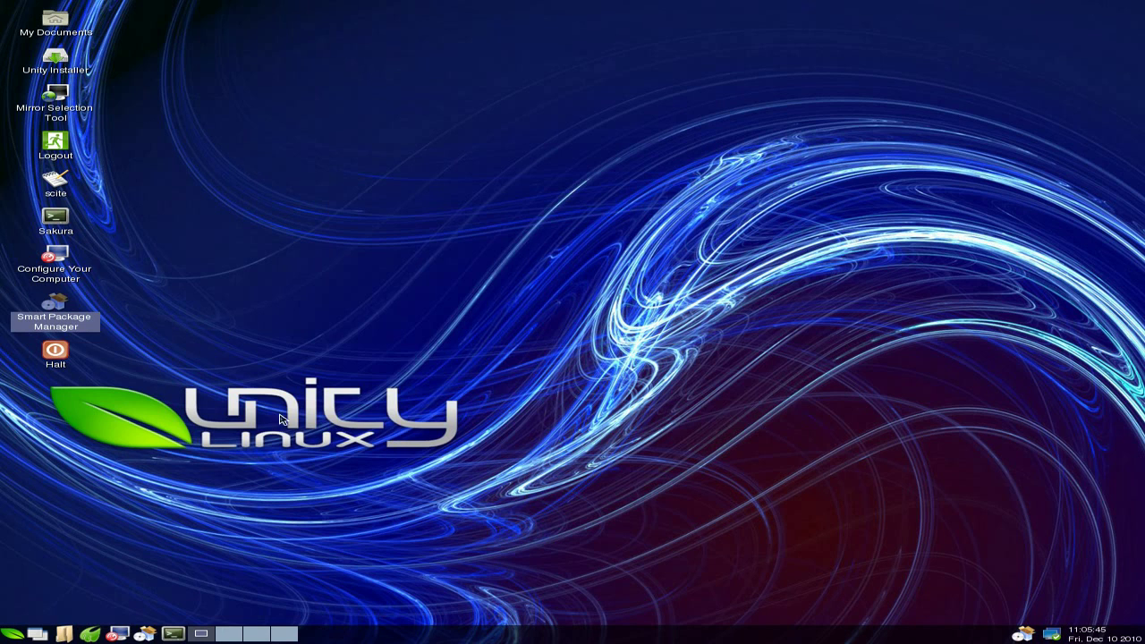
{"action": "right_click", "coordinate": [422, 247]}
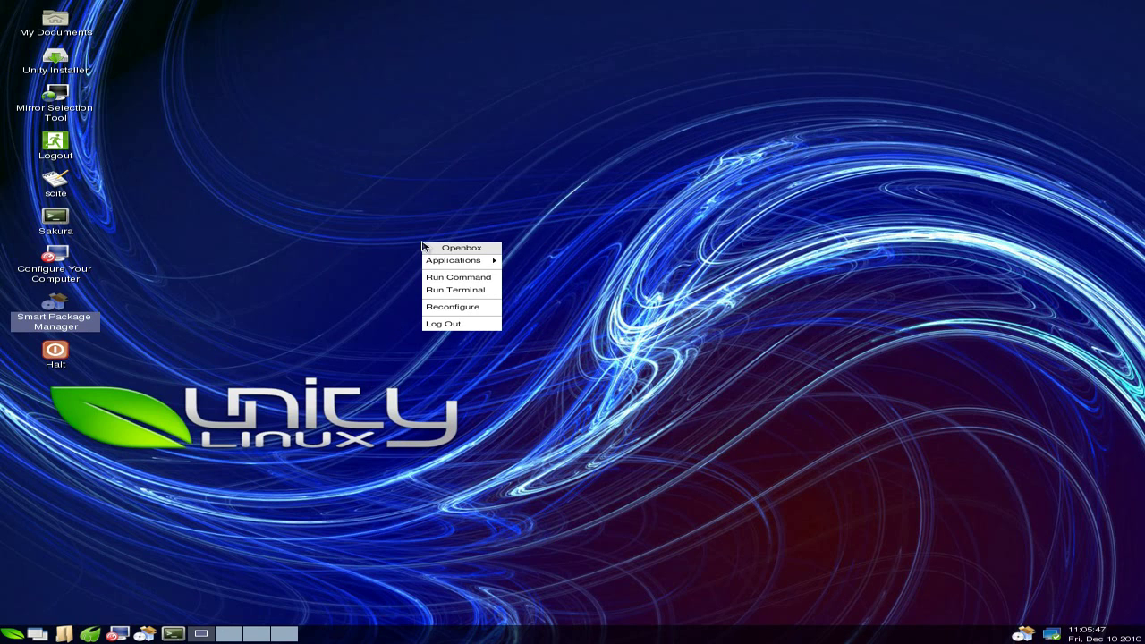
{"action": "mouse_move", "coordinate": [429, 260]}
{"action": "mouse_move", "coordinate": [528, 262]}
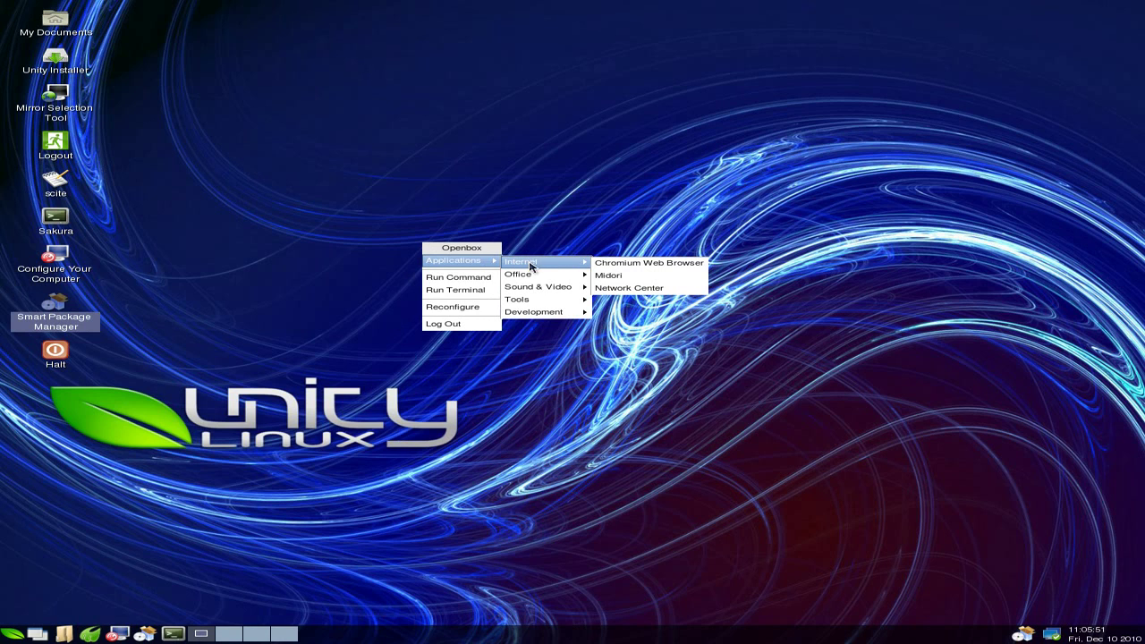
{"action": "left_click", "coordinate": [616, 276]}
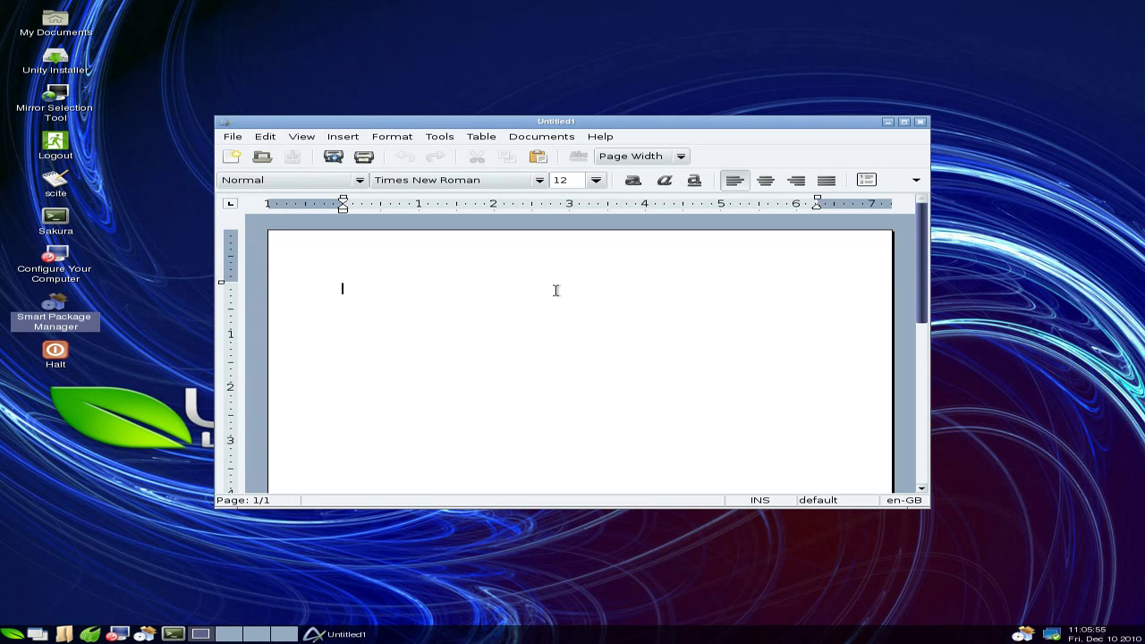
{"action": "left_click", "coordinate": [602, 140]}
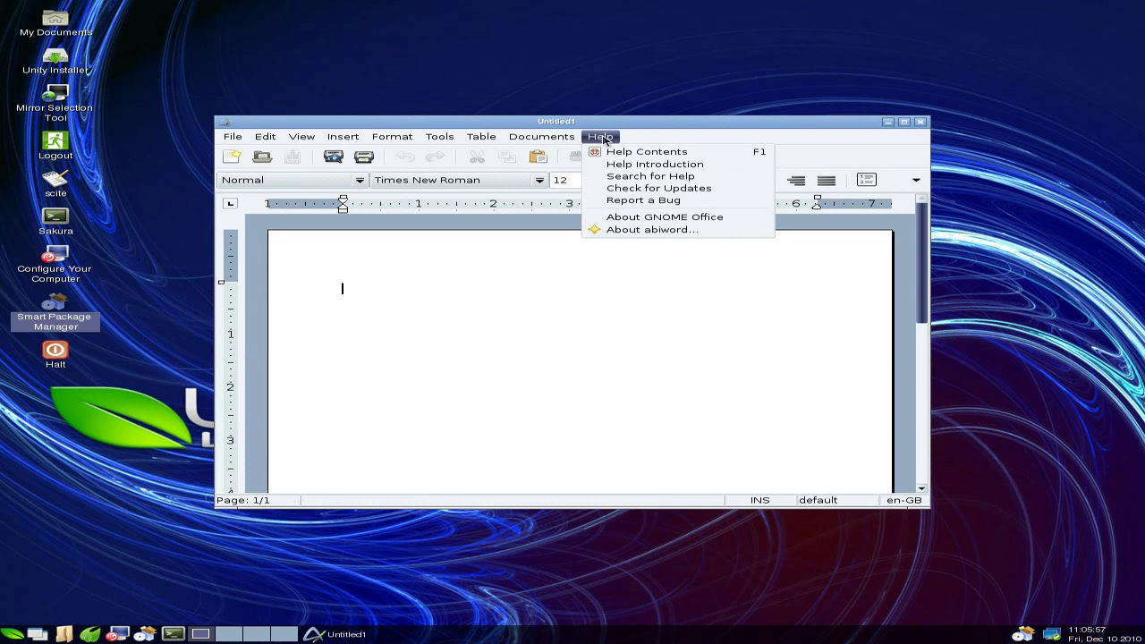
{"action": "left_click", "coordinate": [651, 229]}
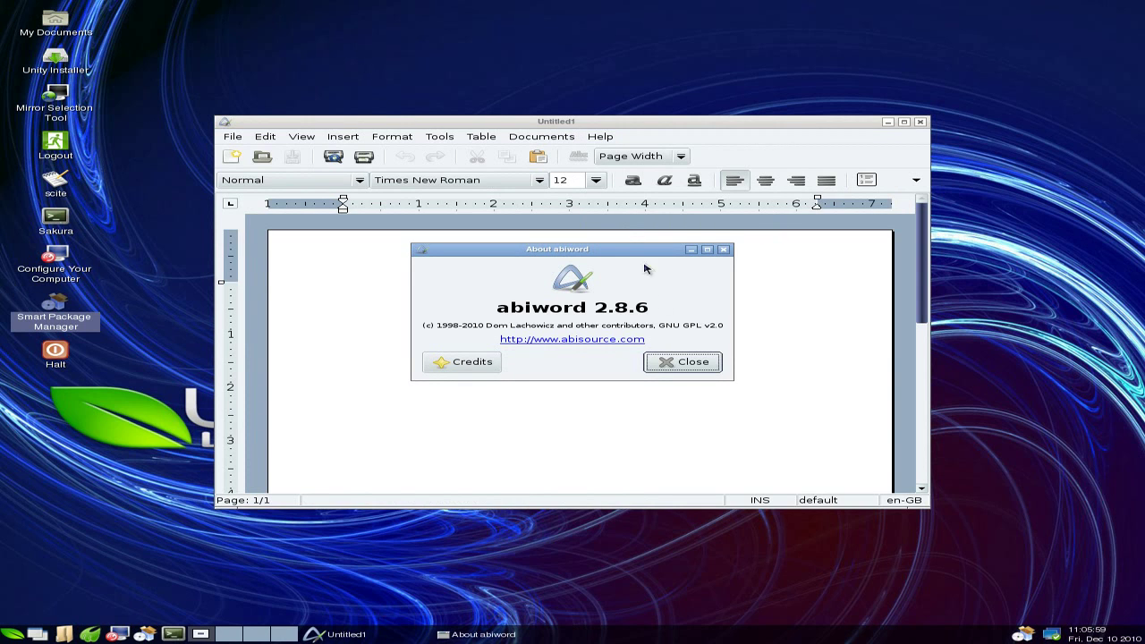
{"action": "left_click", "coordinate": [691, 361]}
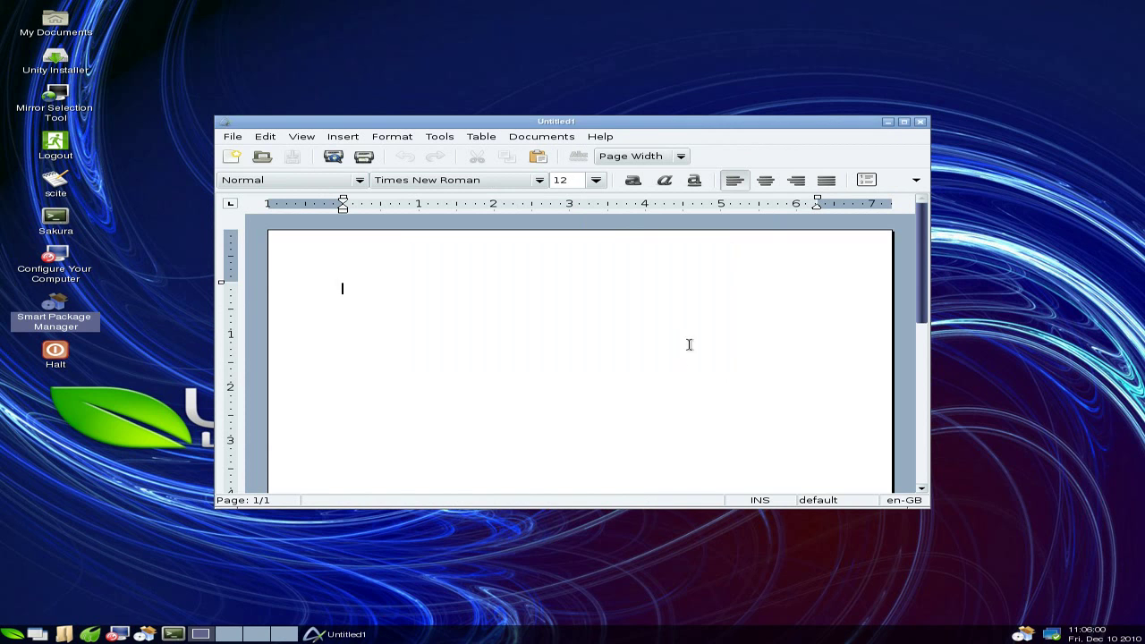
{"action": "left_click", "coordinate": [920, 126]}
{"action": "right_click", "coordinate": [422, 133]}
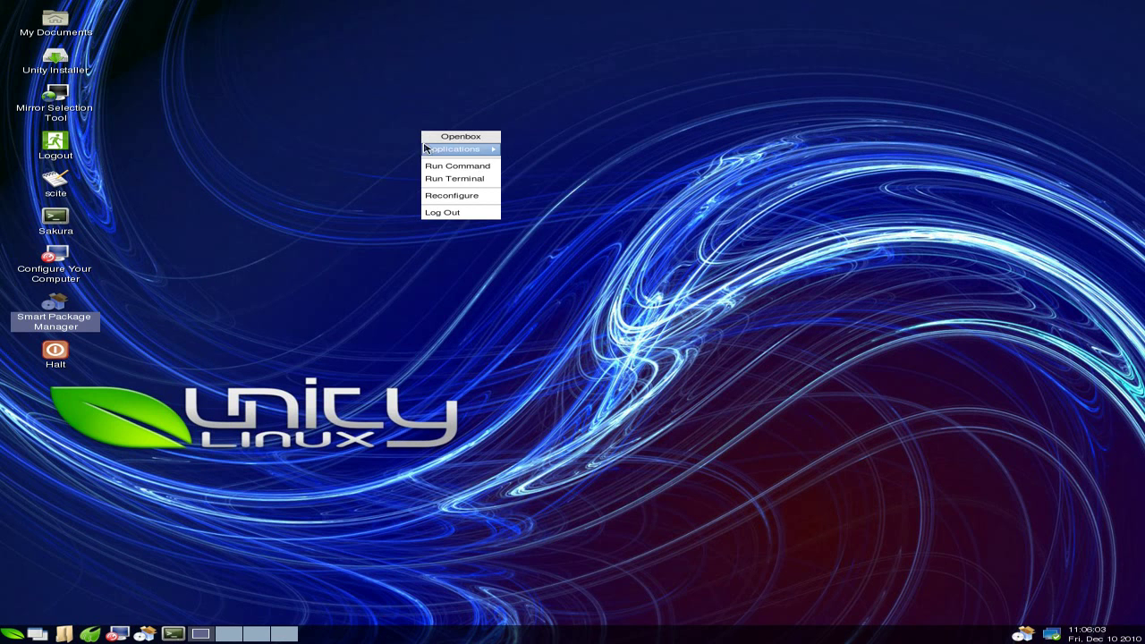
{"action": "mouse_move", "coordinate": [460, 150]}
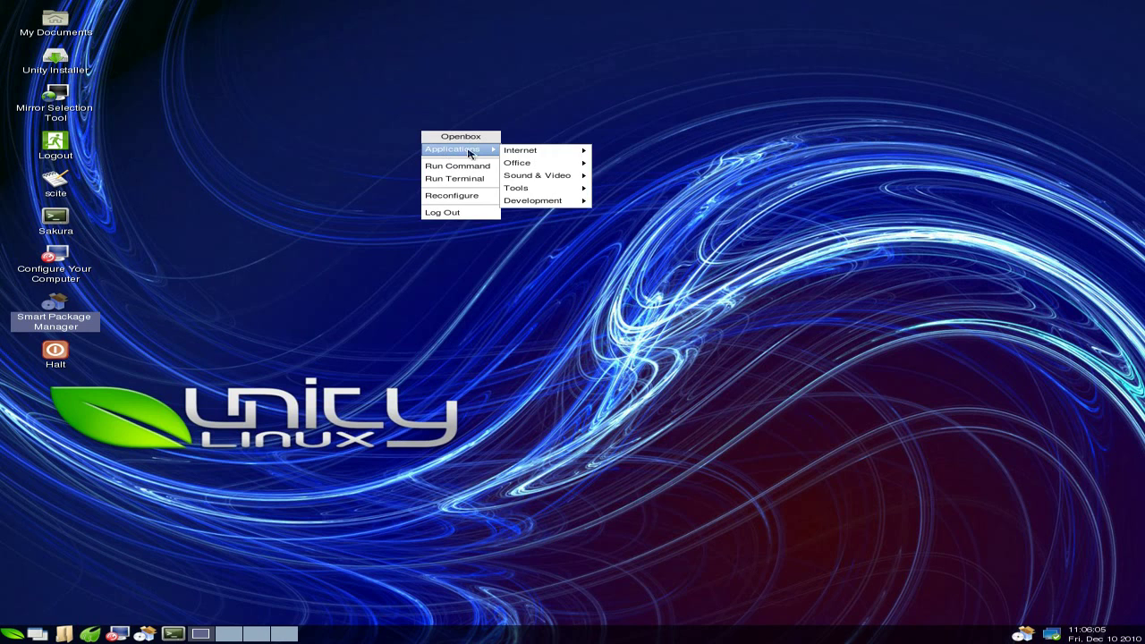
{"action": "mouse_move", "coordinate": [548, 205]}
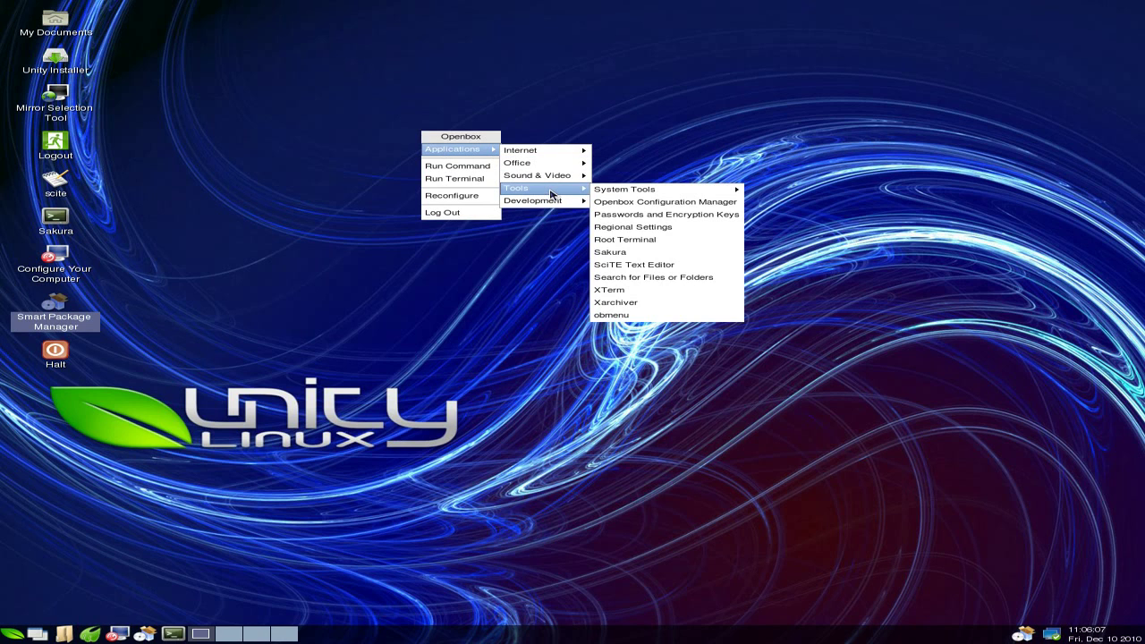
{"action": "mouse_move", "coordinate": [623, 193]}
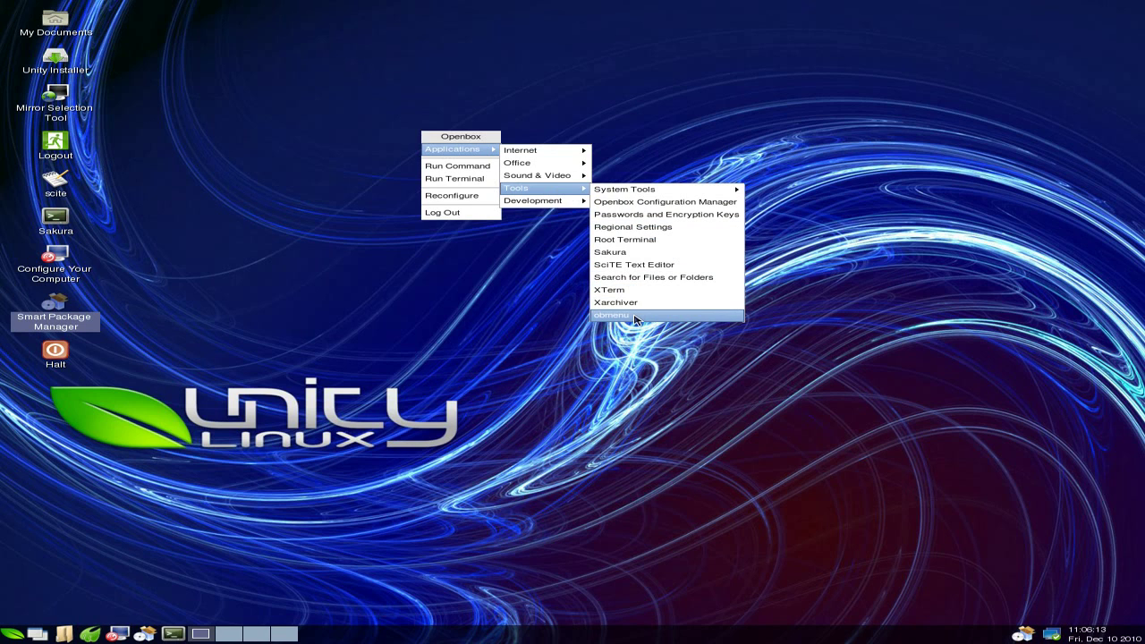
{"action": "mouse_move", "coordinate": [556, 168]}
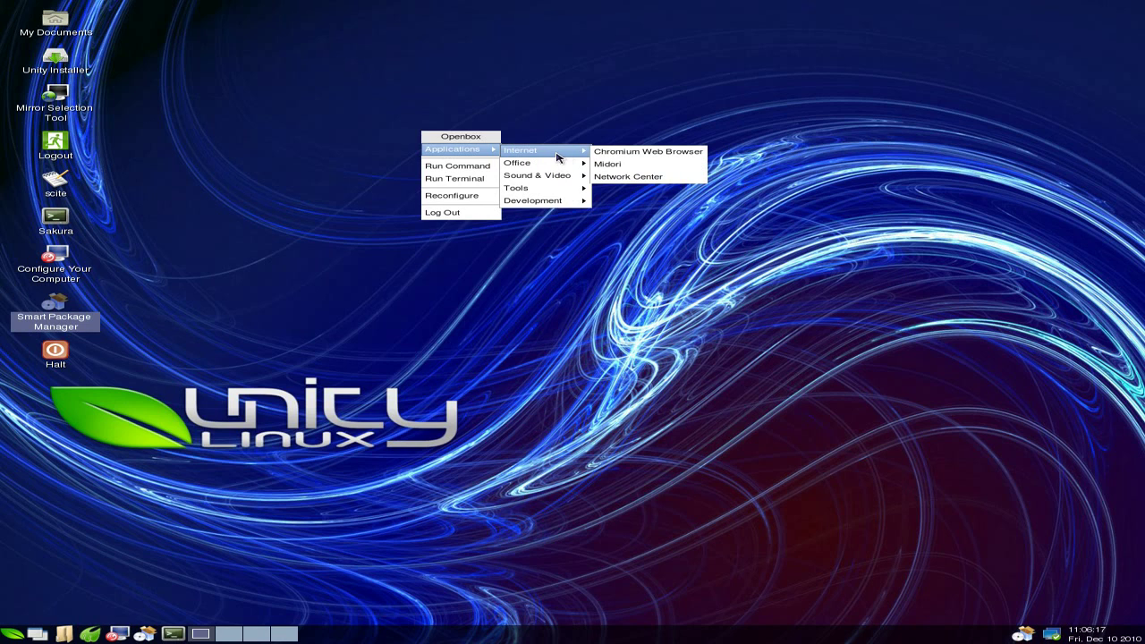
{"action": "left_click", "coordinate": [640, 178]}
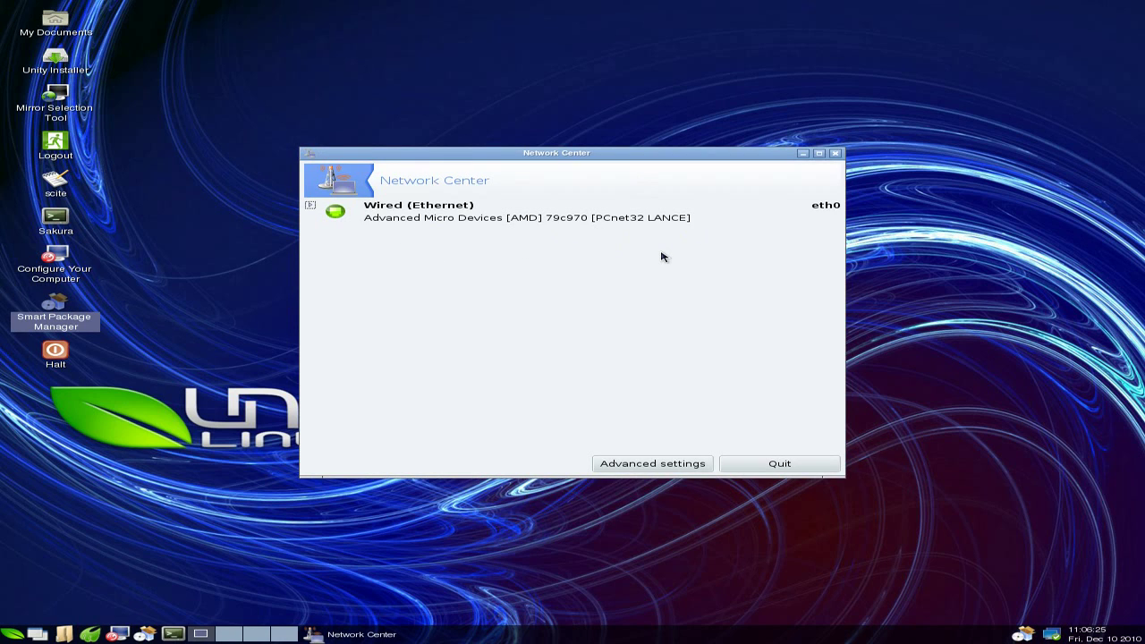
{"action": "left_click", "coordinate": [779, 464]}
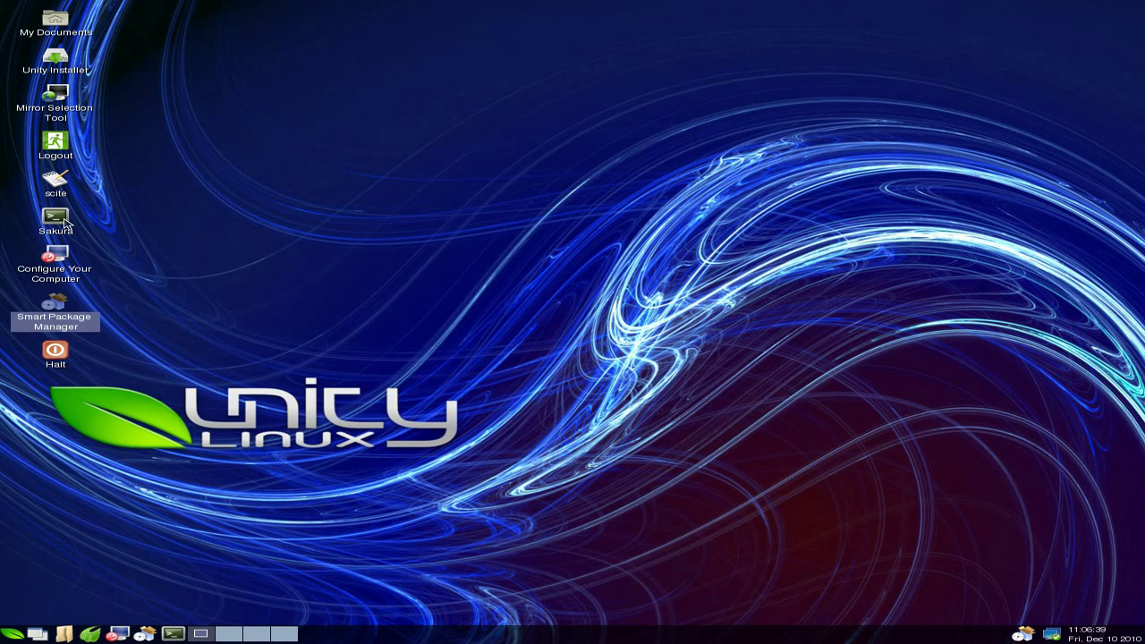
{"action": "left_click", "coordinate": [117, 635]}
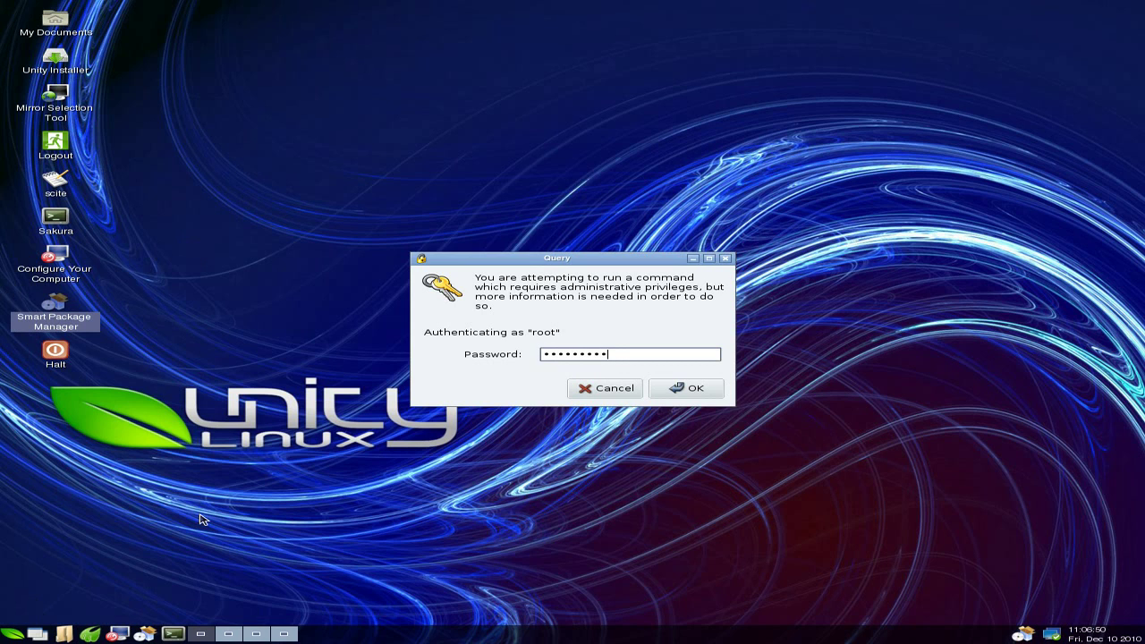
{"action": "key", "text": "Return"}
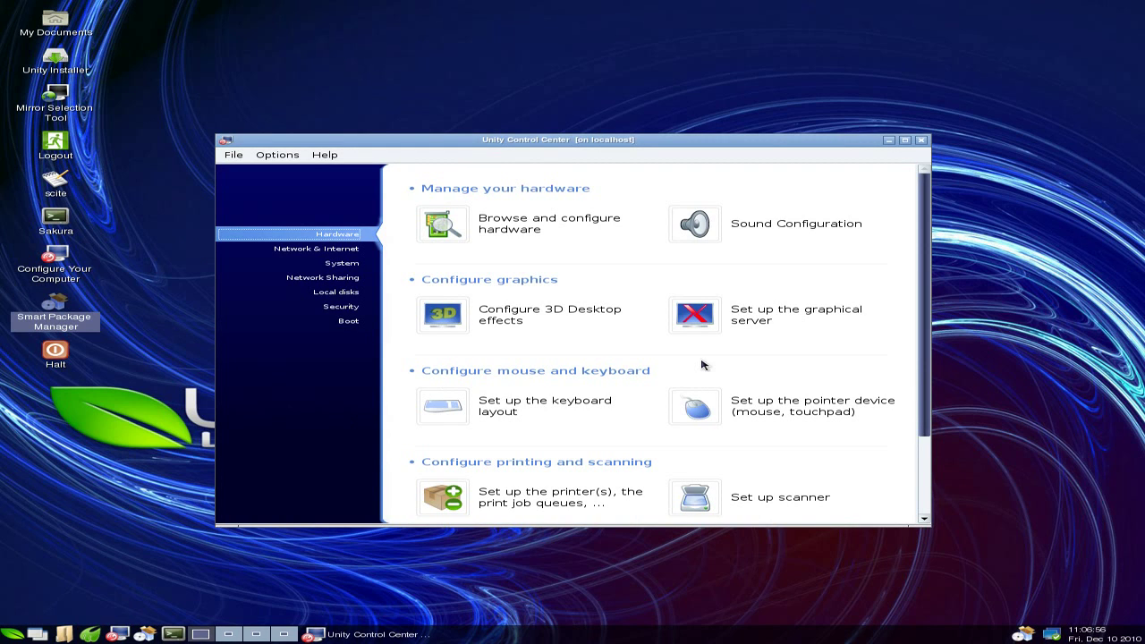
{"action": "left_click", "coordinate": [921, 140]}
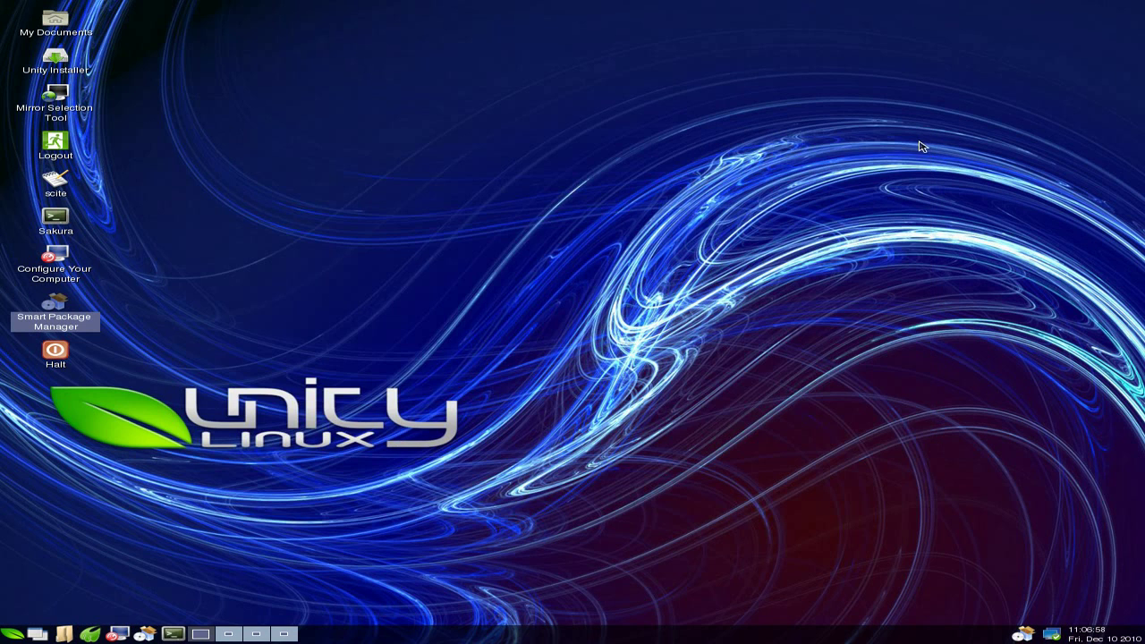